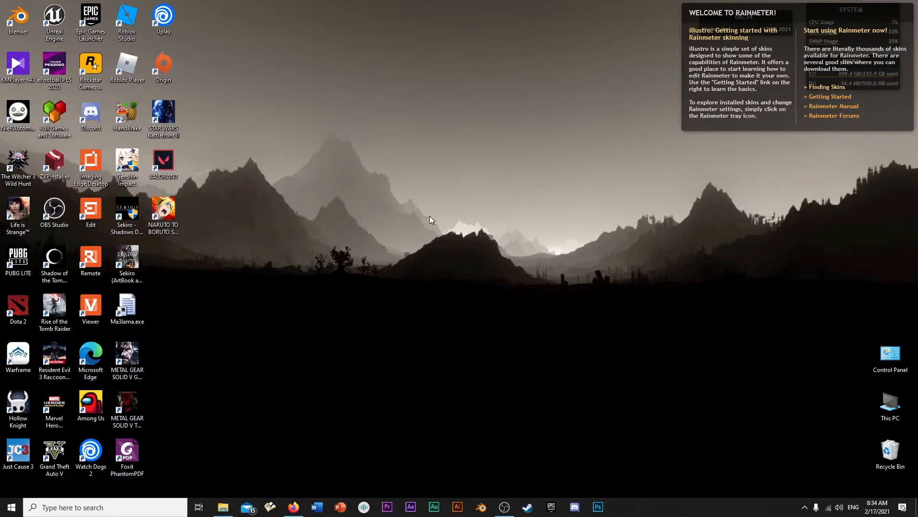
Launch Adobe Premiere Pro to reach its welcome screen.
{"action": "left_click", "coordinate": [388, 506]}
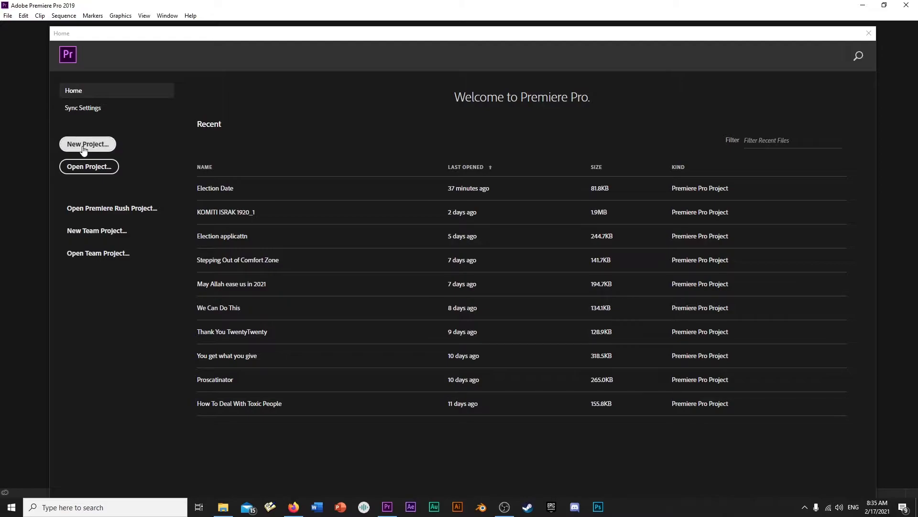
{"action": "left_click", "coordinate": [108, 168]}
{"action": "left_click", "coordinate": [79, 172]}
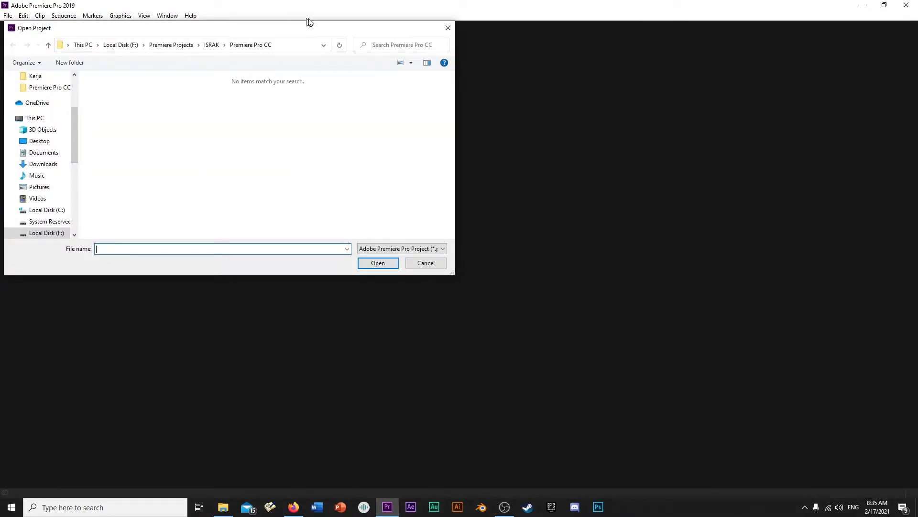
{"action": "left_click_drag", "start_coordinate": [320, 29], "coordinate": [597, 44]}
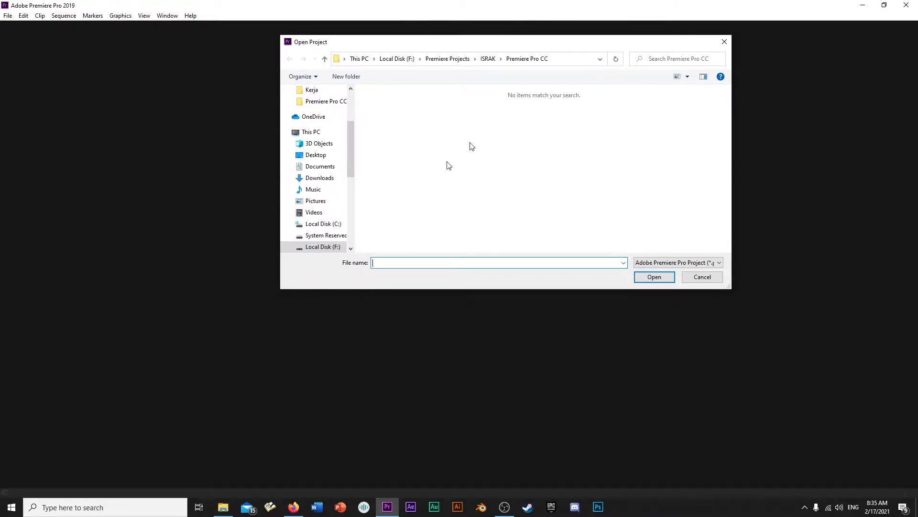
{"action": "left_click", "coordinate": [324, 246]}
{"action": "left_click", "coordinate": [425, 175]}
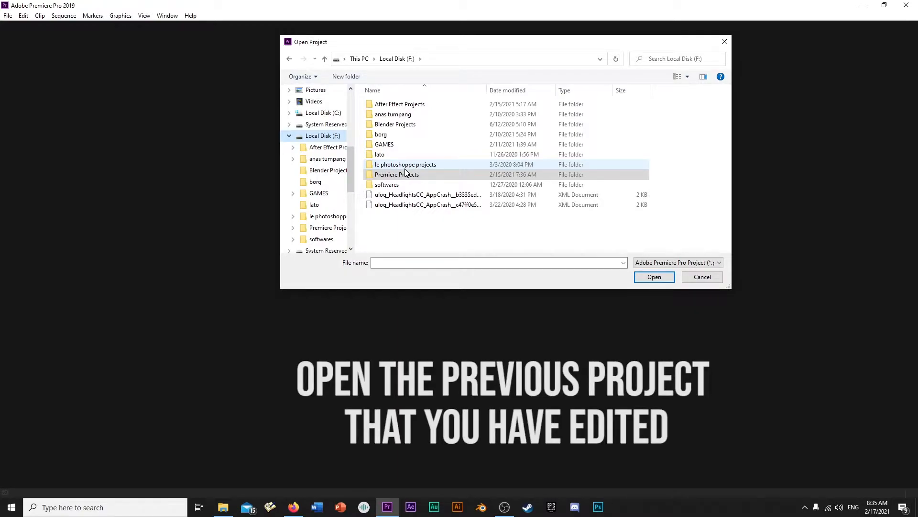
{"action": "double_click", "coordinate": [404, 175]}
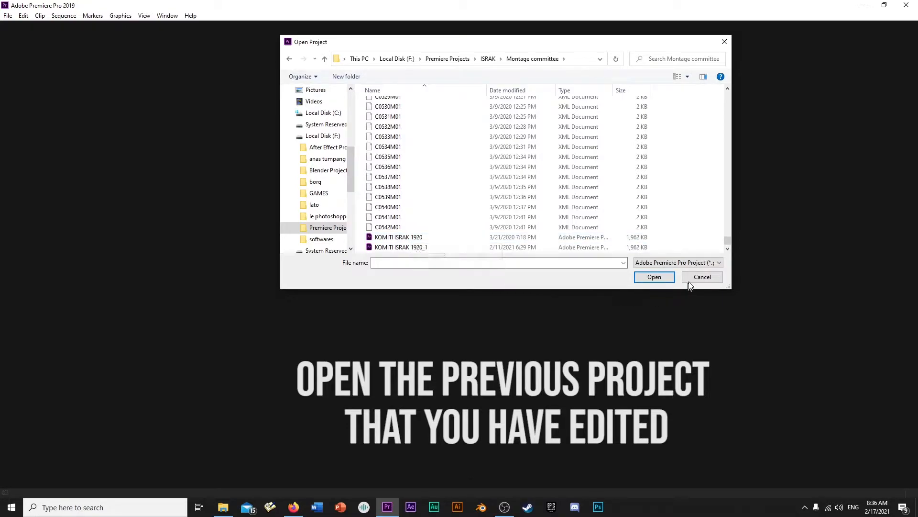
{"action": "left_click", "coordinate": [702, 277]}
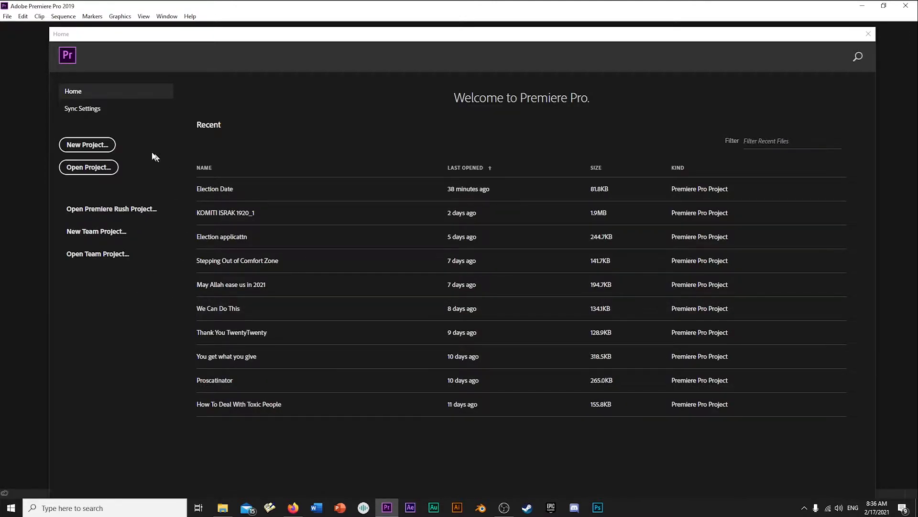
Start a new project and name it "Premiere Pro Tutorial".
{"action": "left_click", "coordinate": [94, 147]}
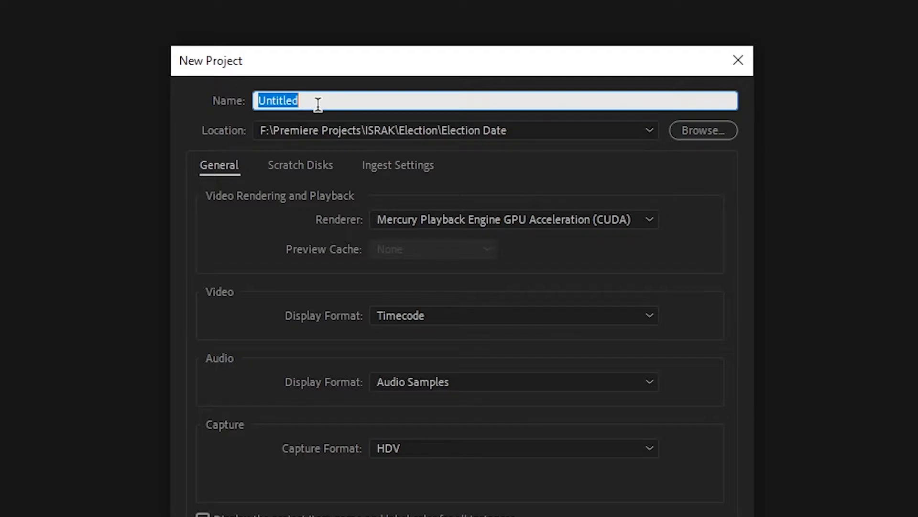
{"action": "type", "text": "Pr"}
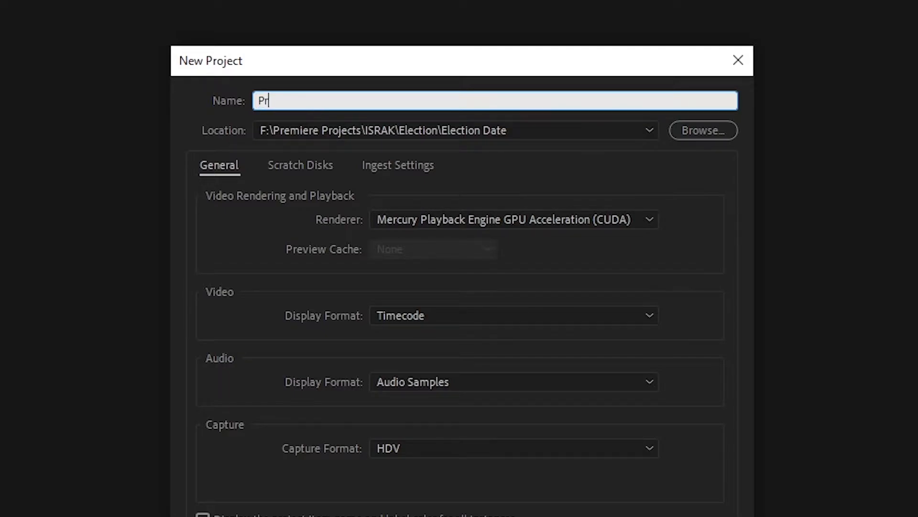
{"action": "type", "text": "emiere Pro Tutot"}
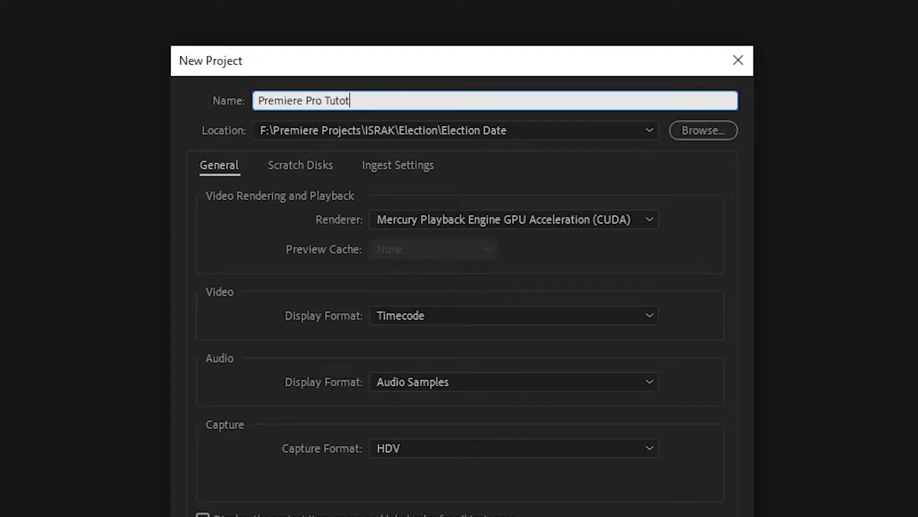
{"action": "key", "text": "BackSpace"}
{"action": "type", "text": "rial"}
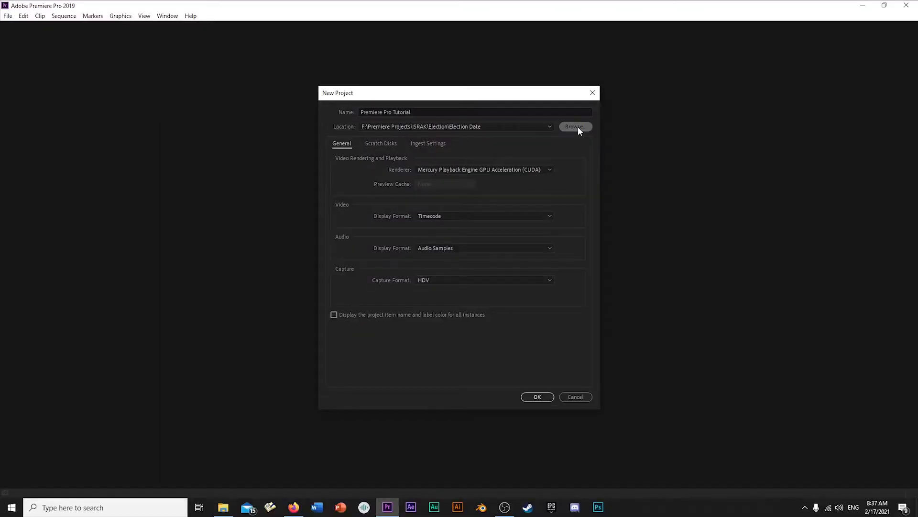
Set the new project's location to the folder F:\Premiere Projects\ISRAK\Premiere Pro CC.
{"action": "left_click", "coordinate": [707, 130]}
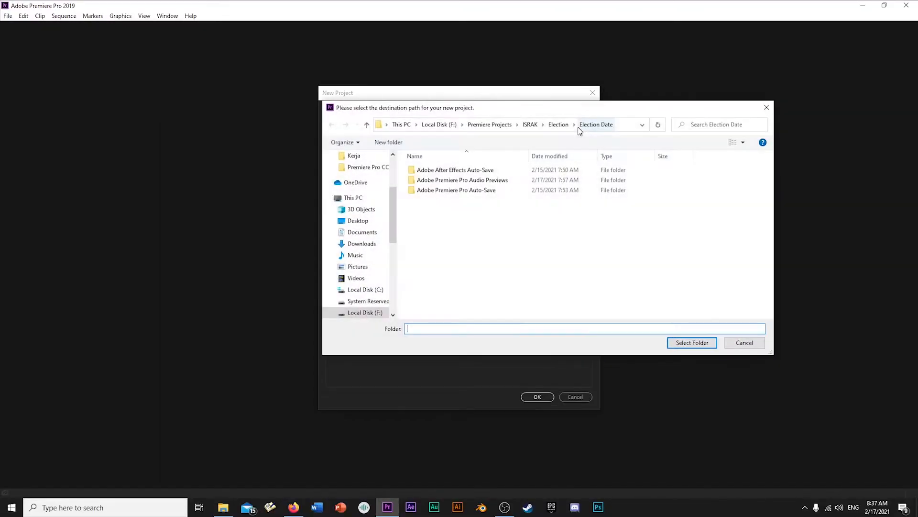
{"action": "left_click", "coordinate": [379, 314]}
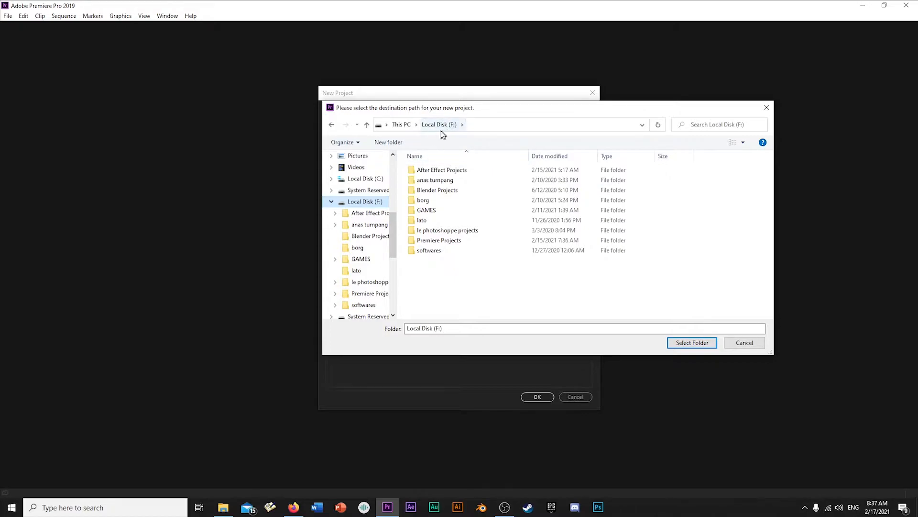
{"action": "double_click", "coordinate": [439, 240]}
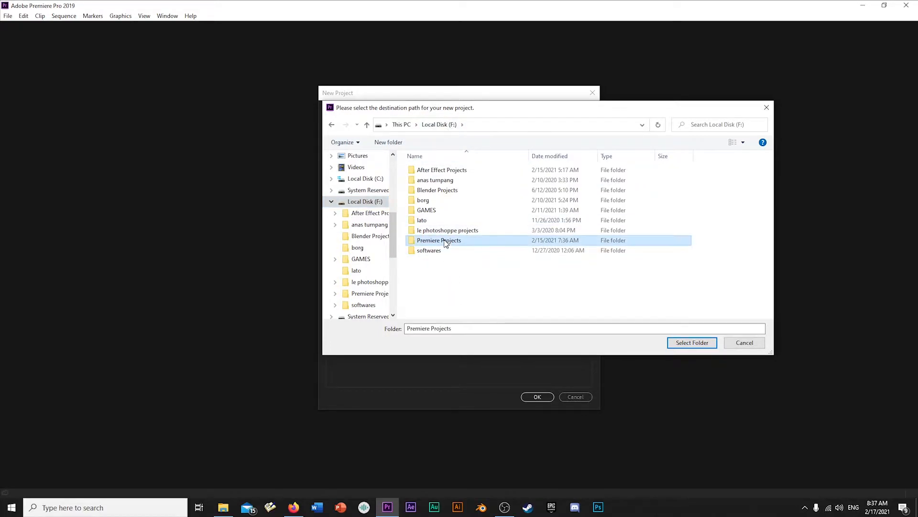
{"action": "scroll", "coordinate": [444, 264], "scroll_direction": "down", "scroll_amount": 1}
{"action": "double_click", "coordinate": [427, 292]}
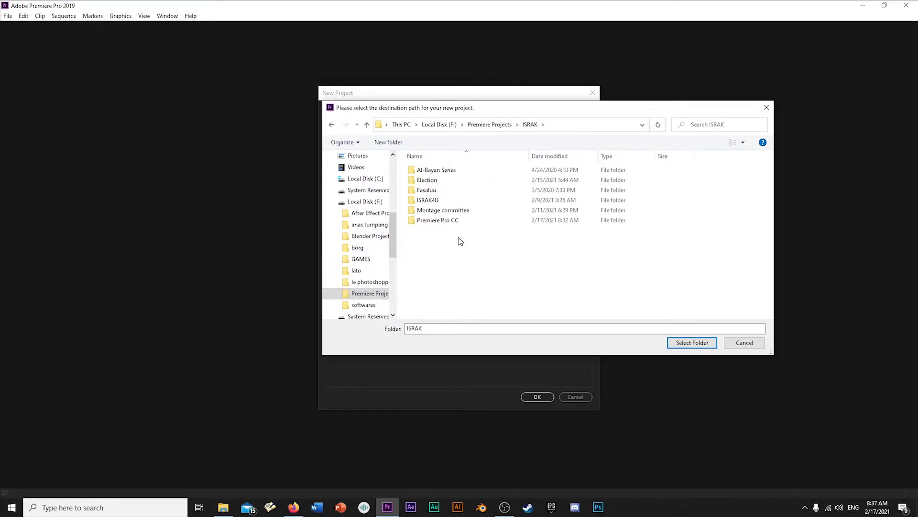
{"action": "double_click", "coordinate": [449, 224]}
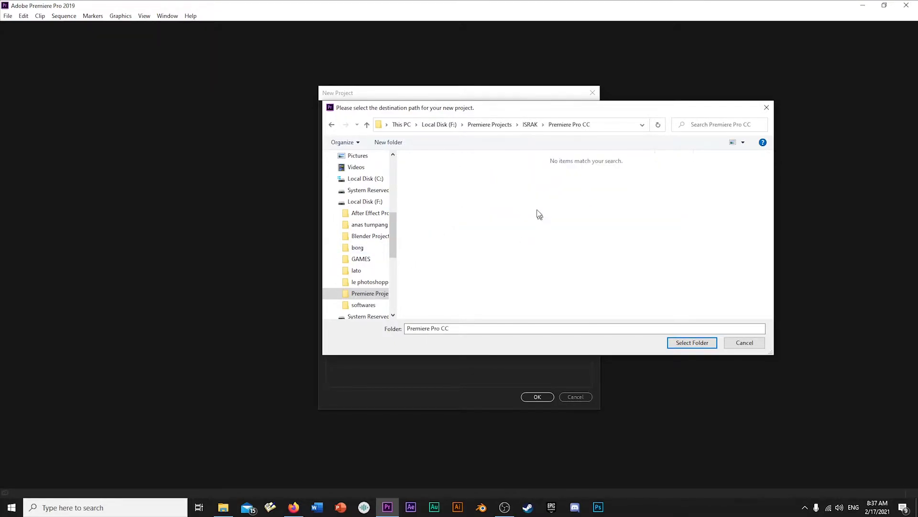
{"action": "left_click", "coordinate": [692, 343]}
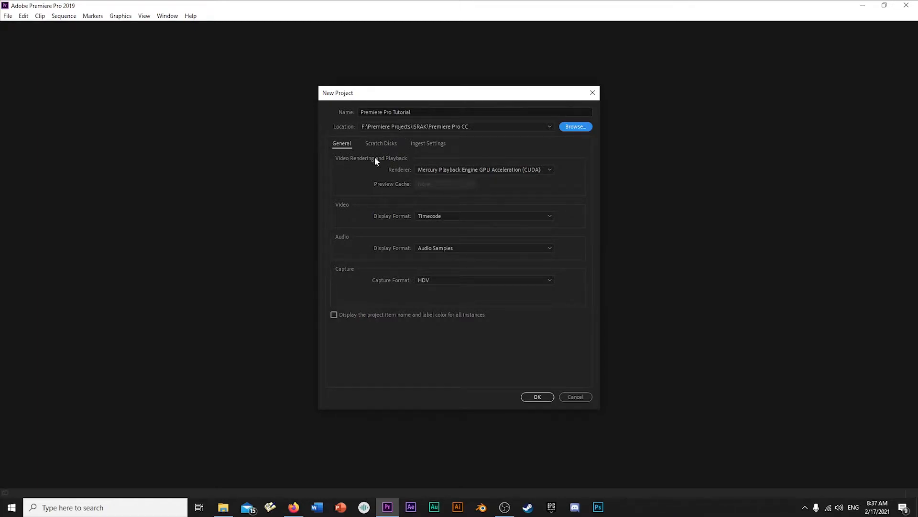
Try the Software Only renderer, and set the project's renderer to Mercury Playback Engine GPU Acceleration (CUDA).
{"action": "left_click", "coordinate": [338, 143]}
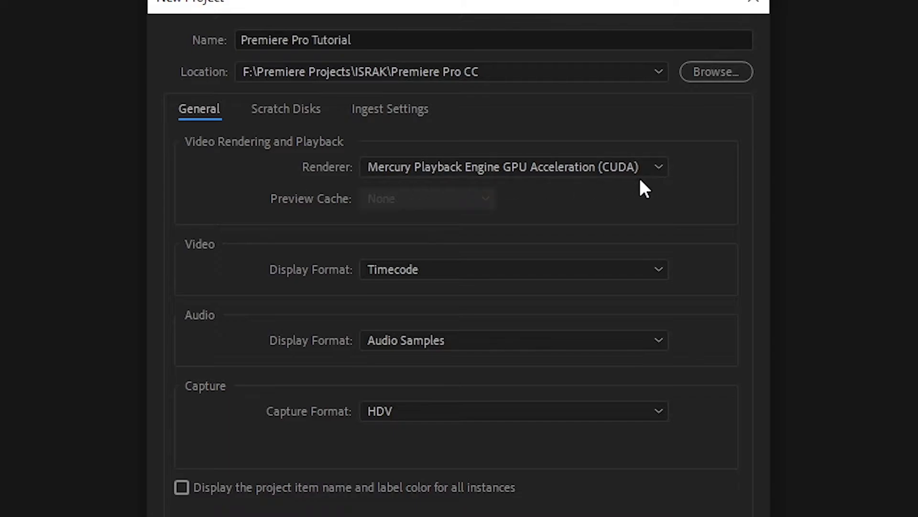
{"action": "left_click", "coordinate": [662, 167]}
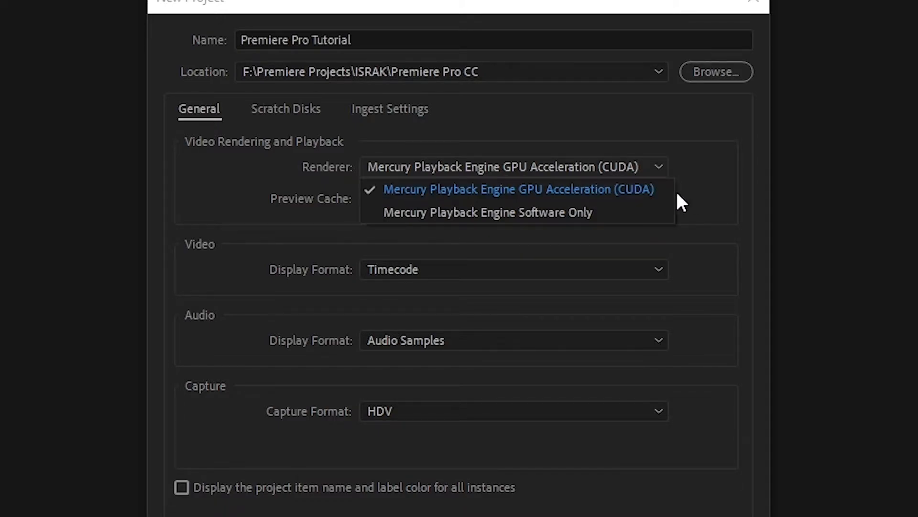
{"action": "left_click", "coordinate": [603, 187]}
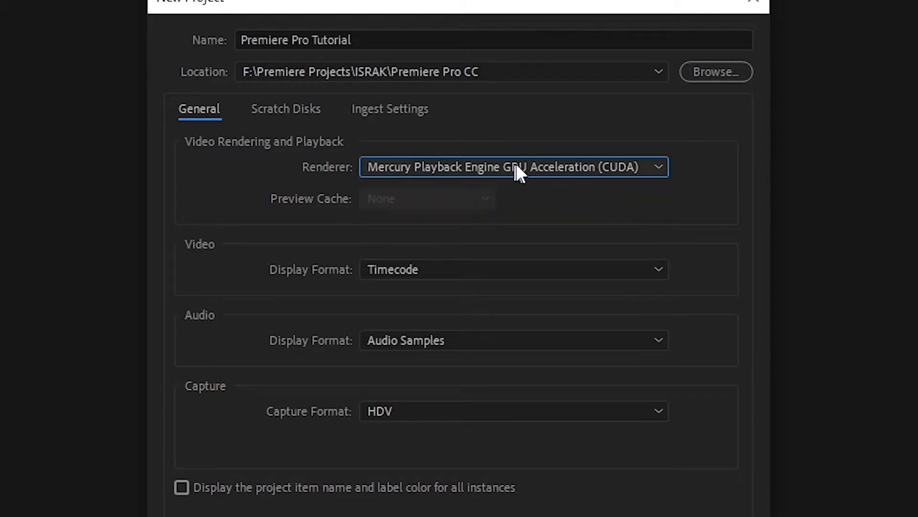
{"action": "left_click", "coordinate": [587, 172]}
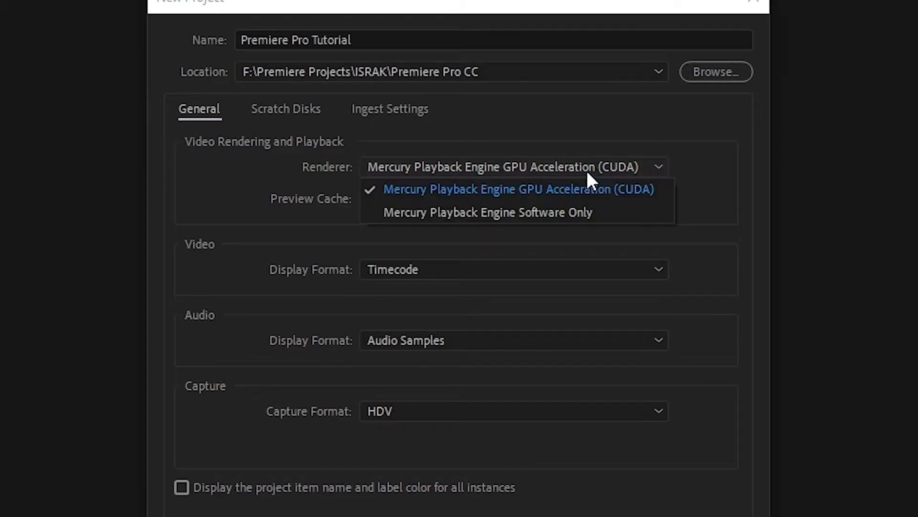
{"action": "left_click", "coordinate": [449, 213]}
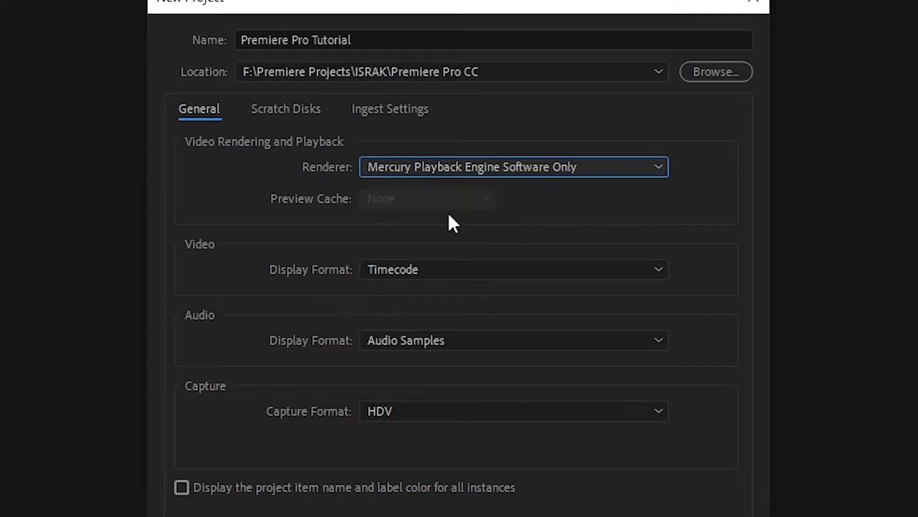
{"action": "left_click", "coordinate": [621, 171]}
{"action": "left_click", "coordinate": [558, 218]}
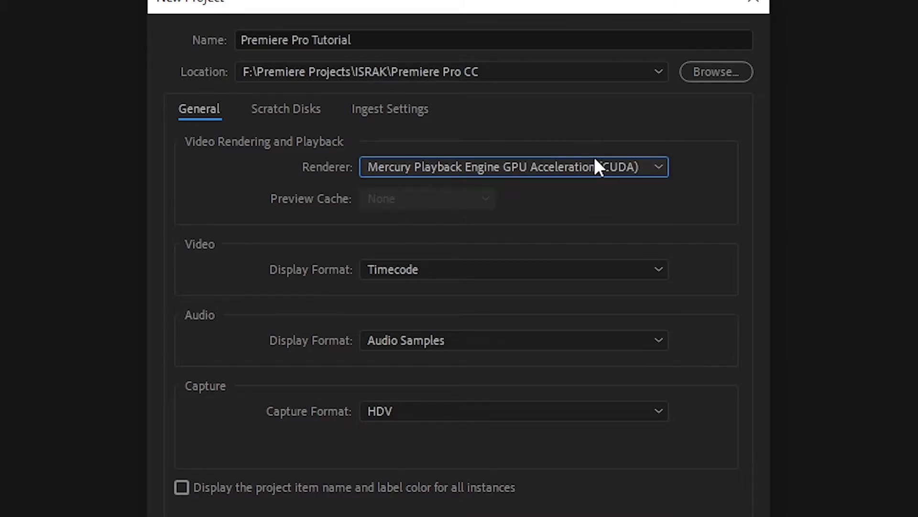
{"action": "left_click", "coordinate": [594, 160]}
{"action": "left_click", "coordinate": [589, 190]}
Choose Timecode as the video display format in the new project's general settings.
{"action": "left_click", "coordinate": [522, 274]}
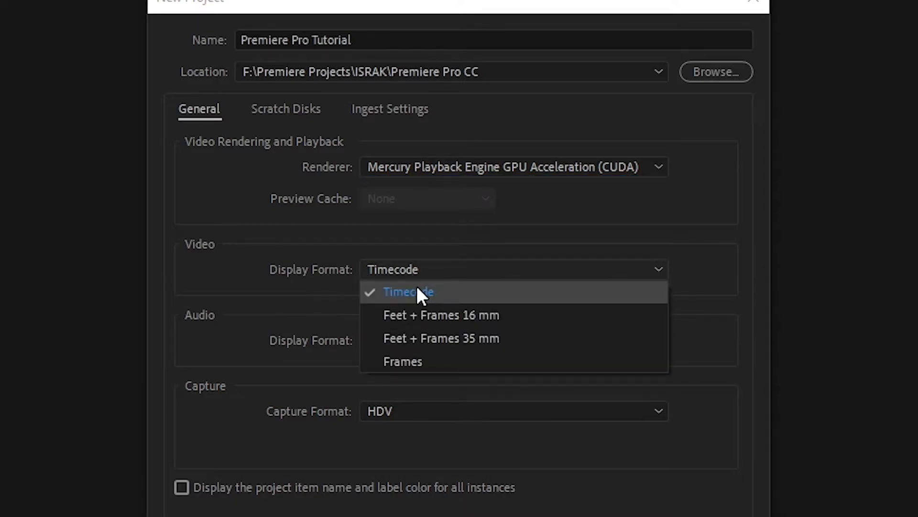
{"action": "left_click", "coordinate": [417, 292]}
{"action": "left_click", "coordinate": [511, 283]}
{"action": "left_click", "coordinate": [454, 289]}
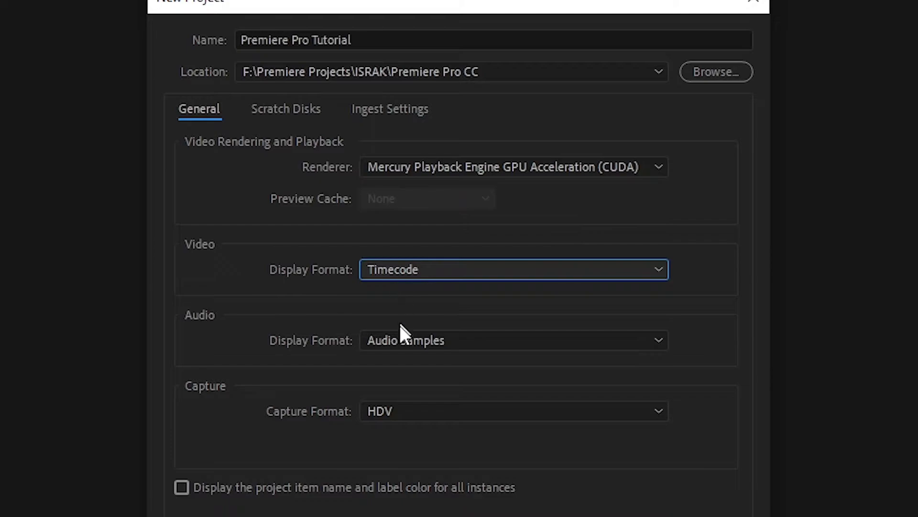
Choose Audio Samples as the audio display format and HDV as the capture format.
{"action": "left_click", "coordinate": [402, 339]}
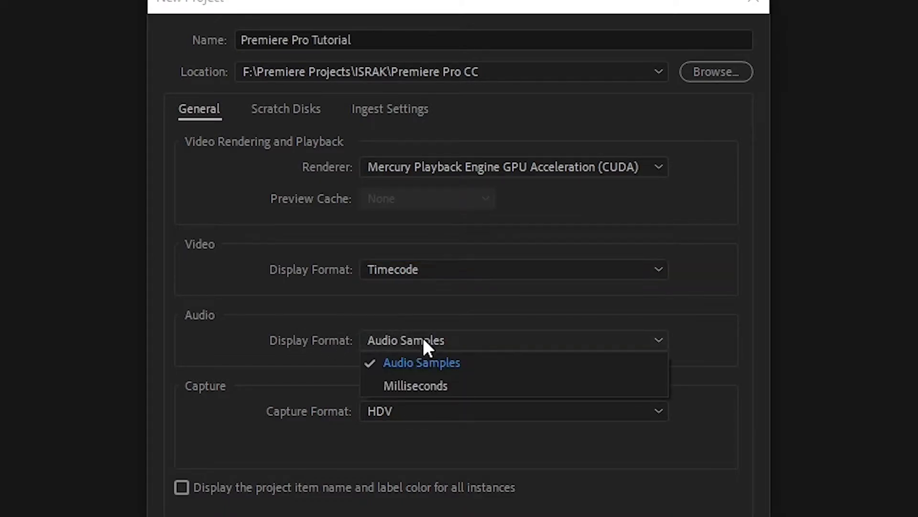
{"action": "left_click", "coordinate": [426, 360]}
{"action": "left_click", "coordinate": [491, 410]}
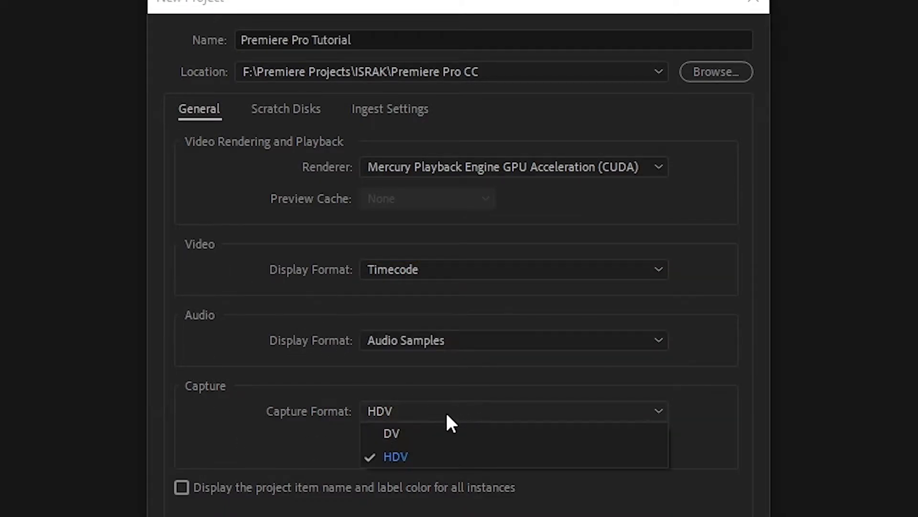
{"action": "left_click", "coordinate": [395, 457]}
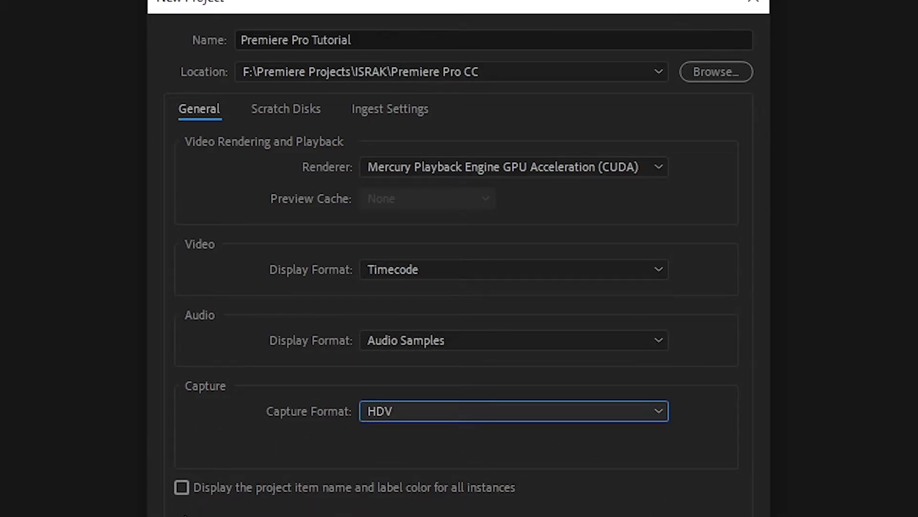
Review the new project's scratch disk and ingest settings, and create the project.
{"action": "left_click", "coordinate": [289, 110]}
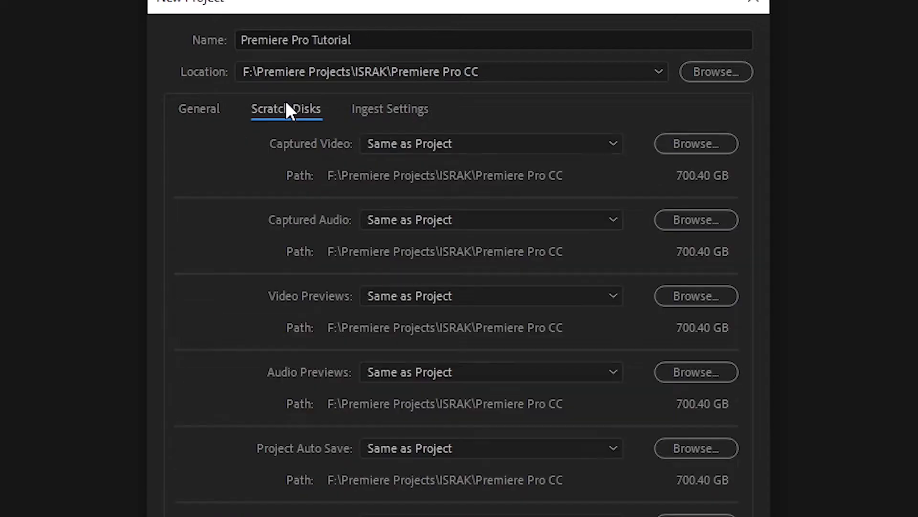
{"action": "left_click", "coordinate": [407, 114]}
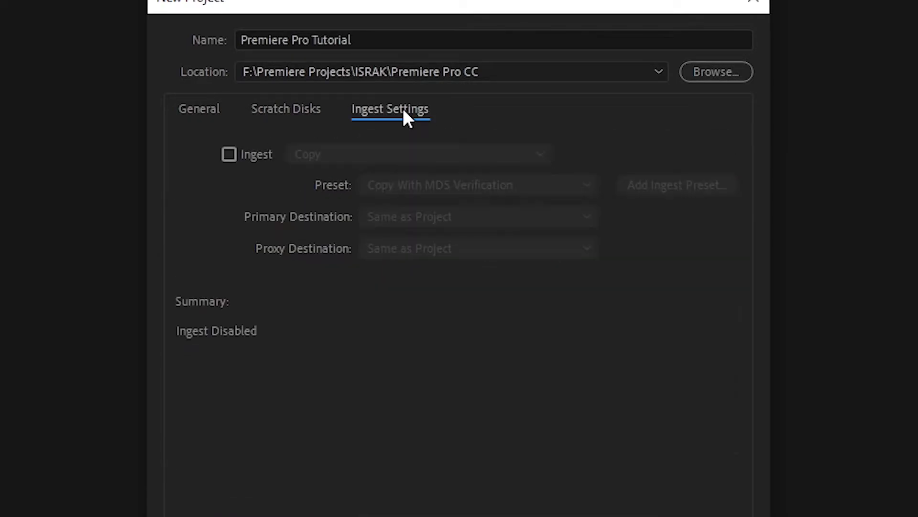
{"action": "left_click", "coordinate": [209, 114]}
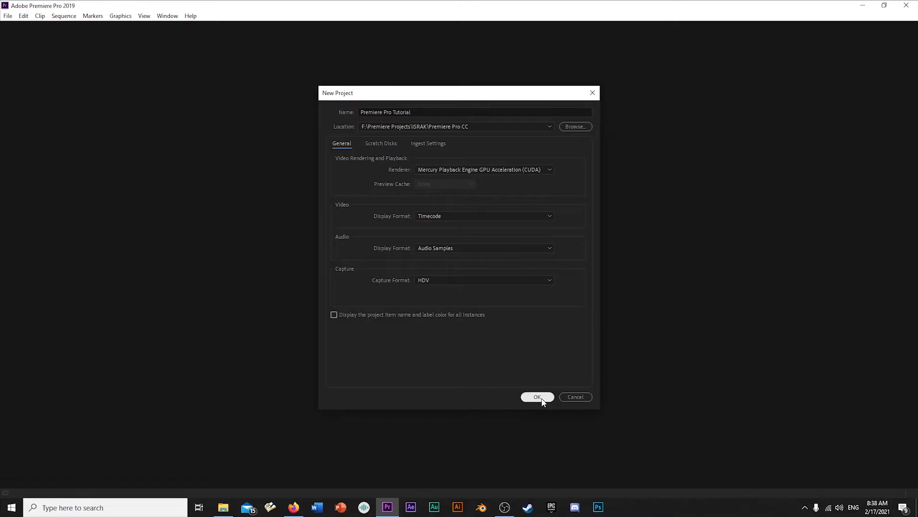
{"action": "left_click", "coordinate": [542, 400]}
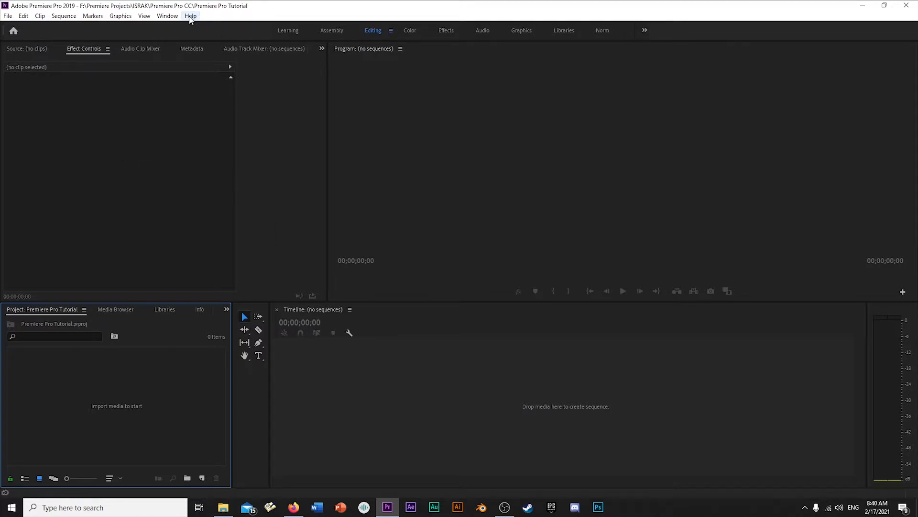
Open the About Premiere Pro information to check which version is installed.
{"action": "left_click", "coordinate": [190, 16]}
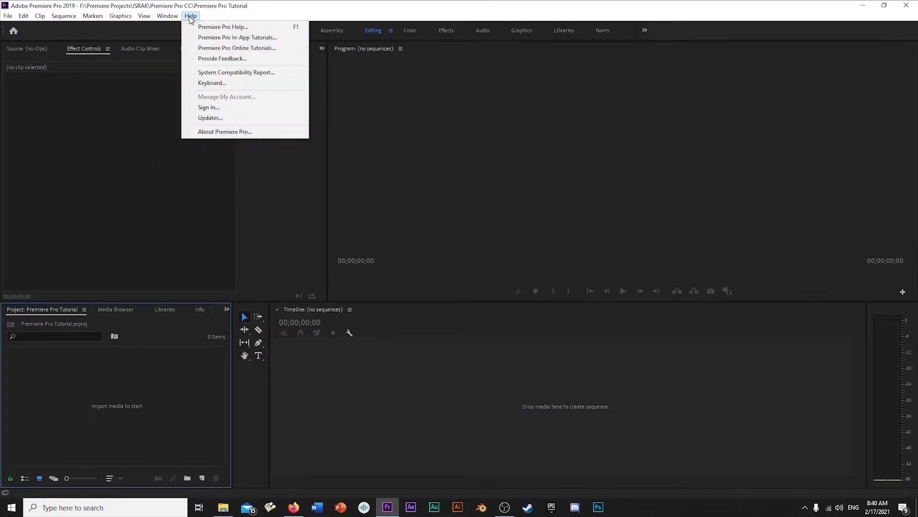
{"action": "left_click", "coordinate": [208, 134]}
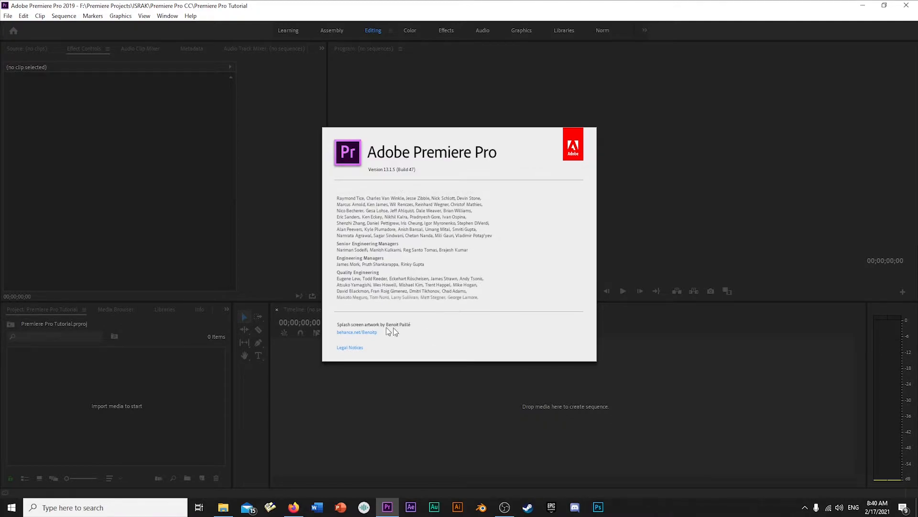
{"action": "left_click", "coordinate": [429, 318]}
{"action": "left_click", "coordinate": [191, 17]}
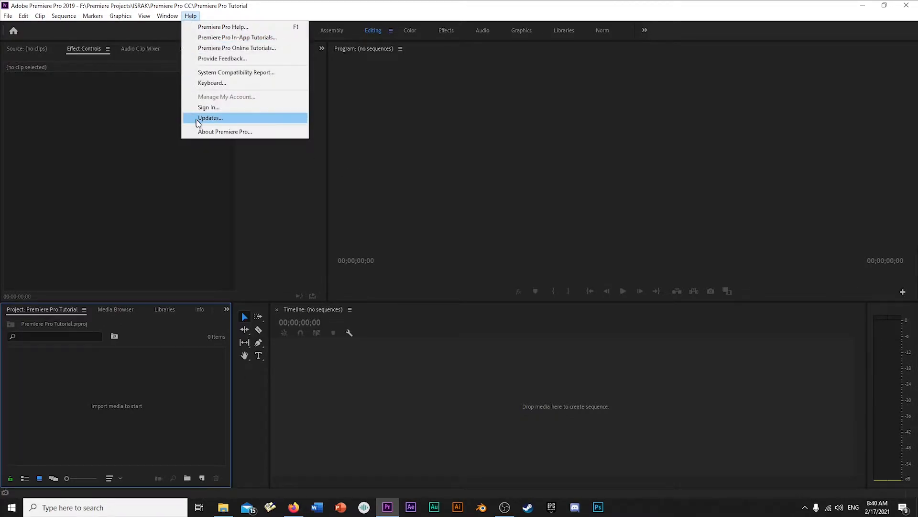
{"action": "left_click", "coordinate": [194, 132]}
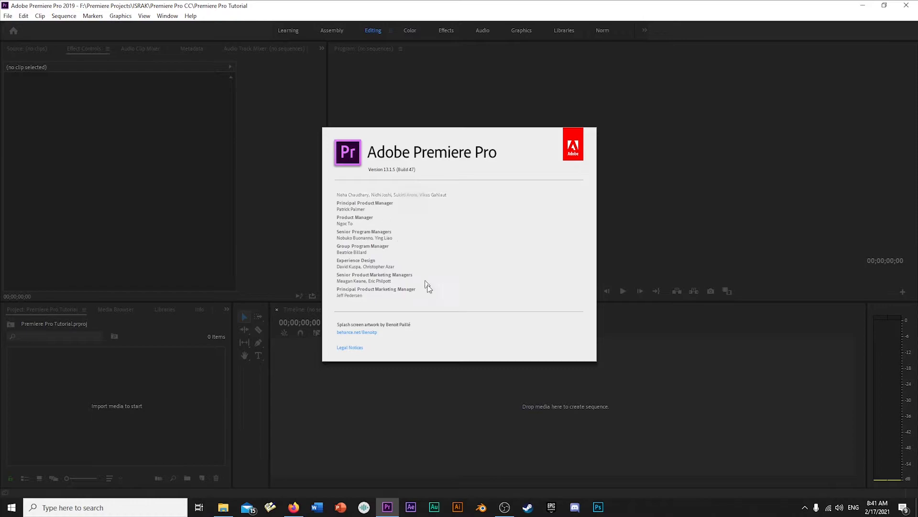
Close the version information and look over the Source, Program, Project and Timeline areas of the Editing workspace.
{"action": "left_click", "coordinate": [414, 264]}
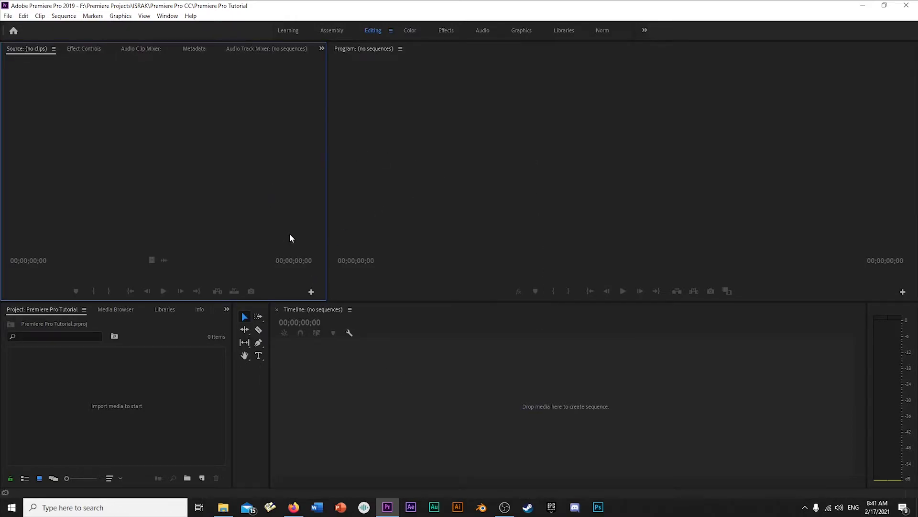
{"action": "left_click", "coordinate": [510, 181]}
{"action": "left_click", "coordinate": [211, 183]}
{"action": "left_click", "coordinate": [466, 207]}
{"action": "left_click", "coordinate": [389, 380]}
{"action": "left_click", "coordinate": [159, 398]}
{"action": "left_click", "coordinate": [199, 221]}
{"action": "left_click", "coordinate": [414, 226]}
{"action": "left_click", "coordinate": [382, 384]}
{"action": "left_click", "coordinate": [178, 383]}
{"action": "left_click", "coordinate": [224, 164]}
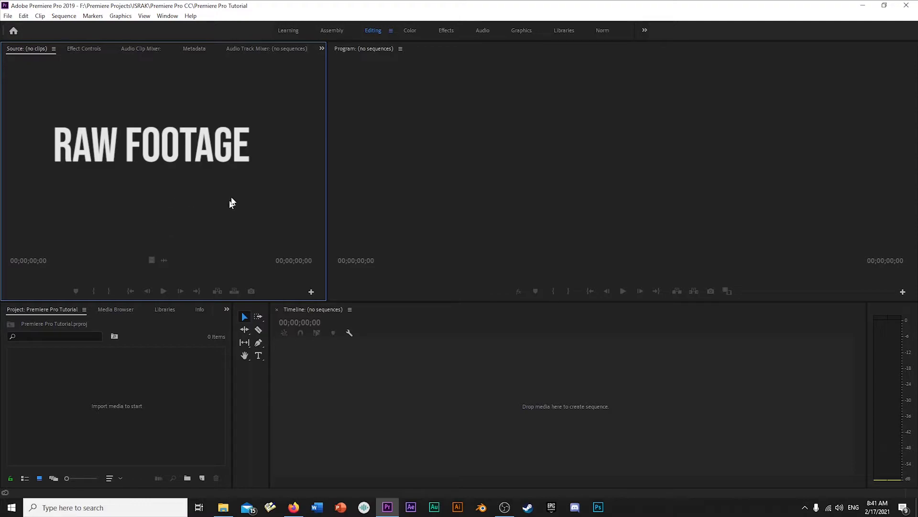
{"action": "left_click", "coordinate": [527, 156]}
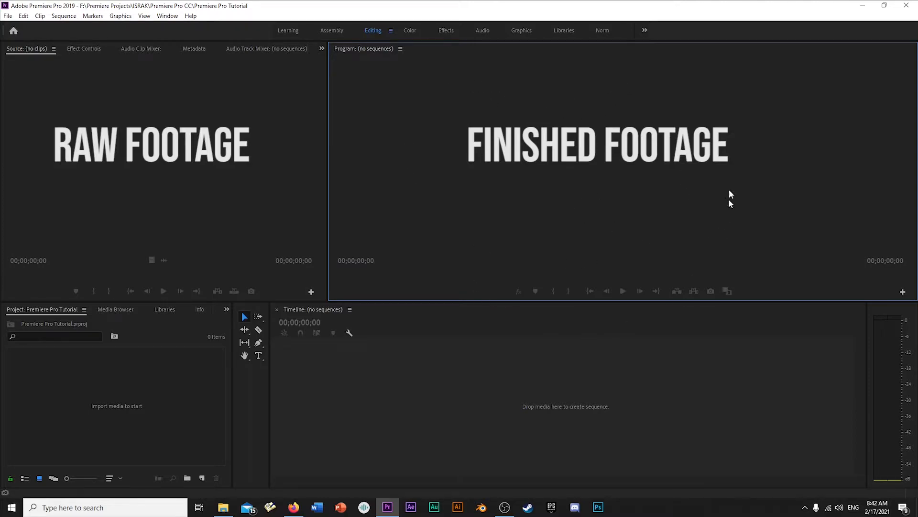
{"action": "left_click", "coordinate": [145, 409]}
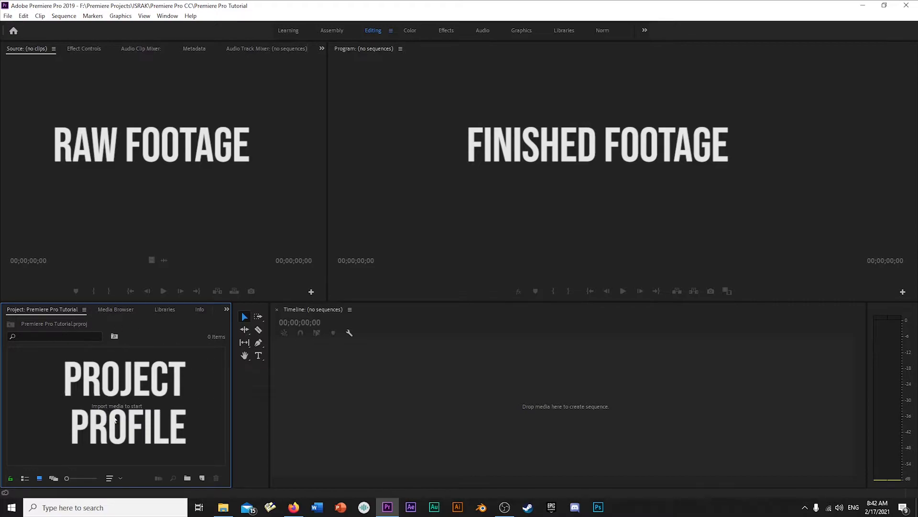
{"action": "left_click", "coordinate": [498, 395]}
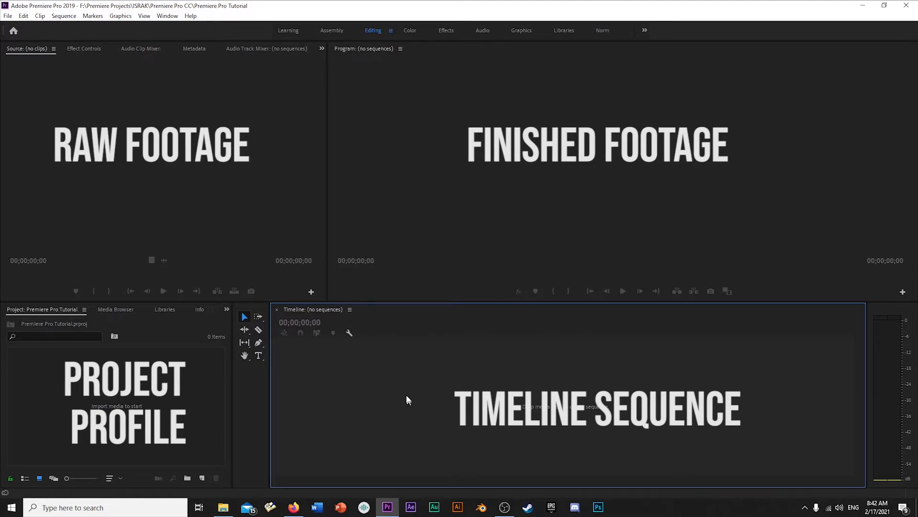
Import only the C0230 video into the project from the Montage committee folder on Local Disk (F:).
{"action": "left_click", "coordinate": [140, 420]}
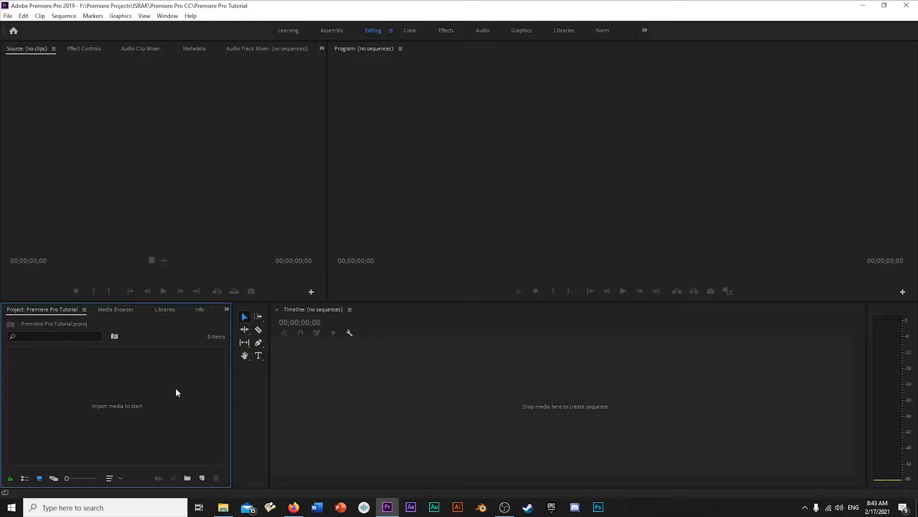
{"action": "key", "text": "ctrl+i"}
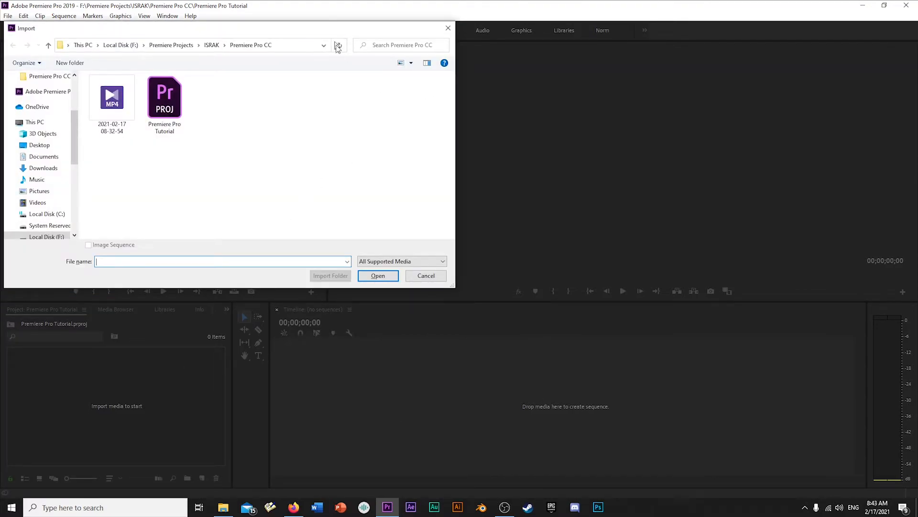
{"action": "left_click_drag", "start_coordinate": [346, 32], "coordinate": [559, 105]}
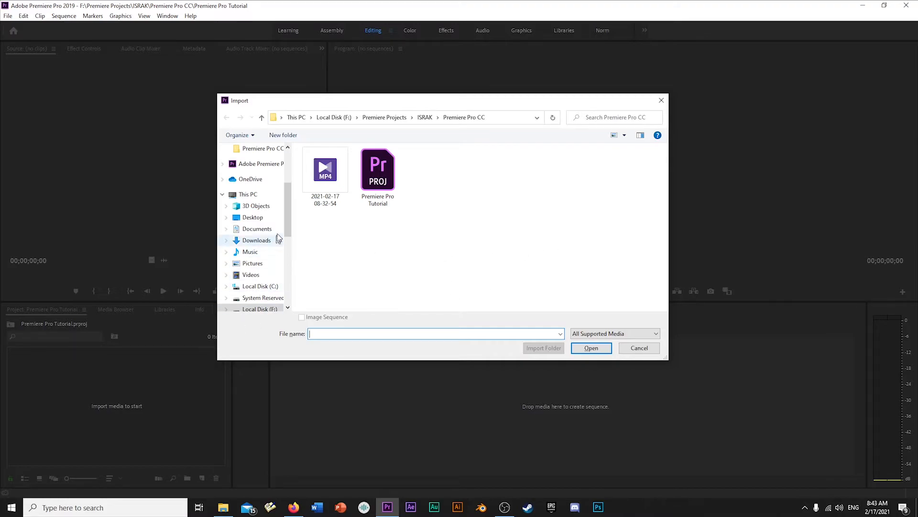
{"action": "left_click_drag", "start_coordinate": [289, 216], "coordinate": [292, 265]}
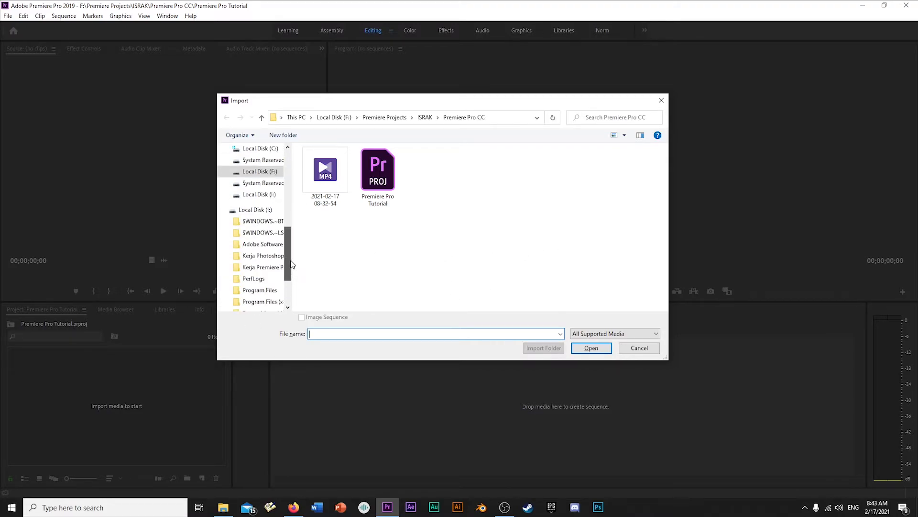
{"action": "left_click", "coordinate": [258, 171]}
{"action": "double_click", "coordinate": [351, 234]}
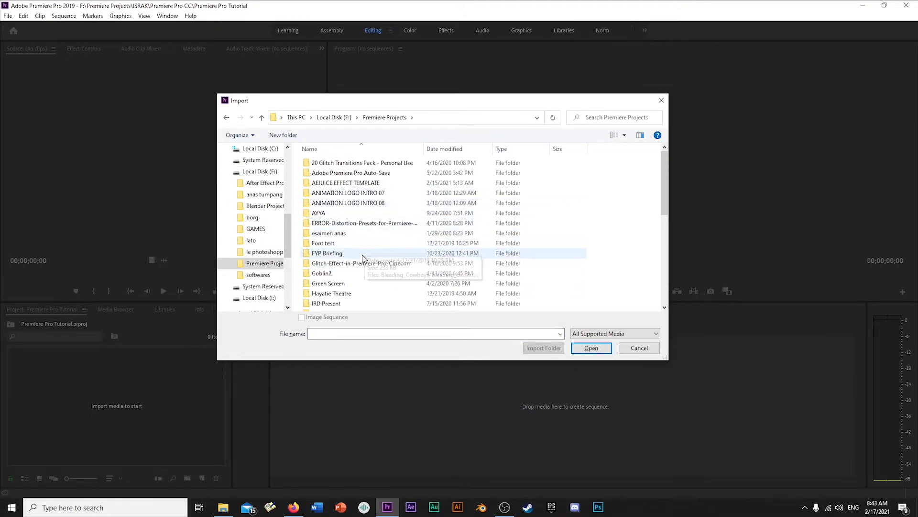
{"action": "scroll", "coordinate": [356, 283], "scroll_direction": "down", "scroll_amount": 2}
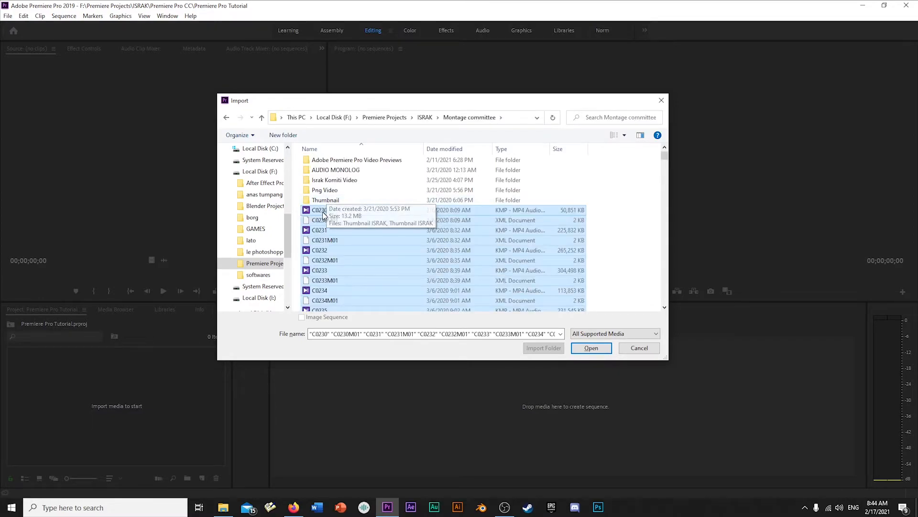
{"action": "left_click", "coordinate": [323, 214]}
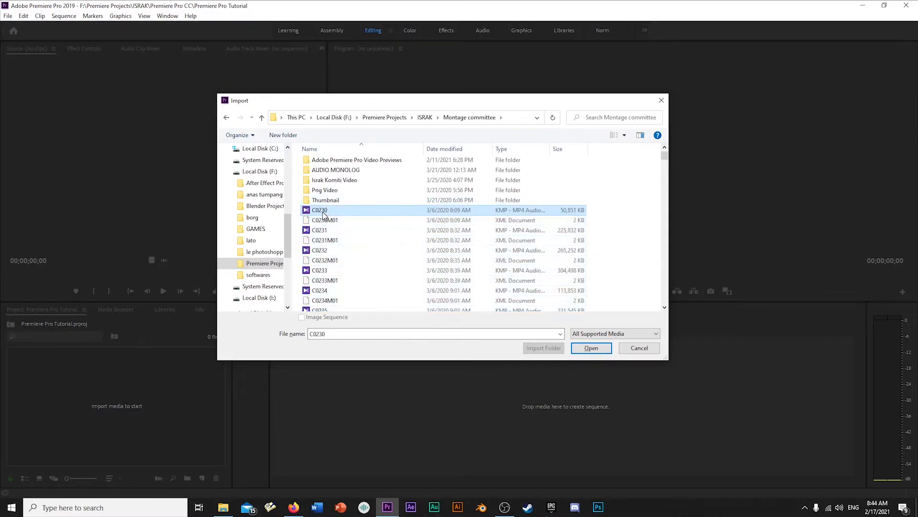
{"action": "double_click", "coordinate": [323, 214]}
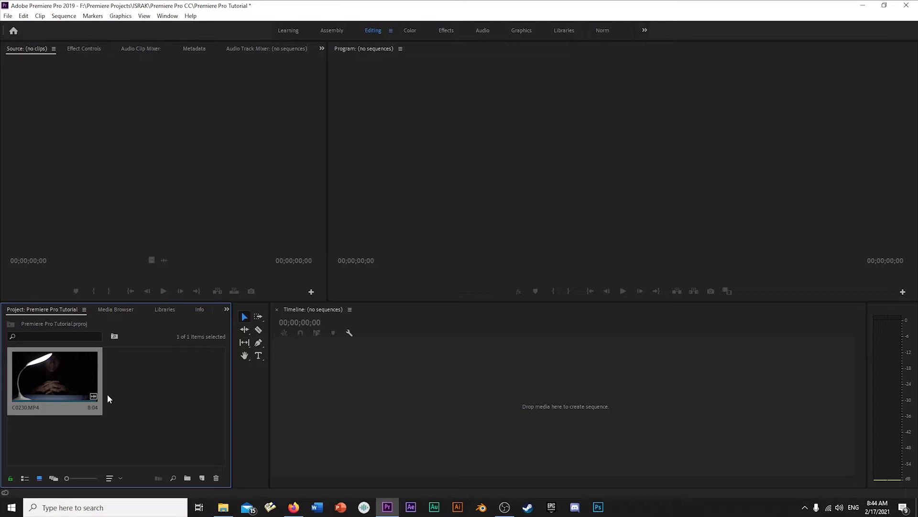
Switch to File Explorer and add the C0230 video from the Montage committee folder to the project a second time.
{"action": "left_click", "coordinate": [223, 507]}
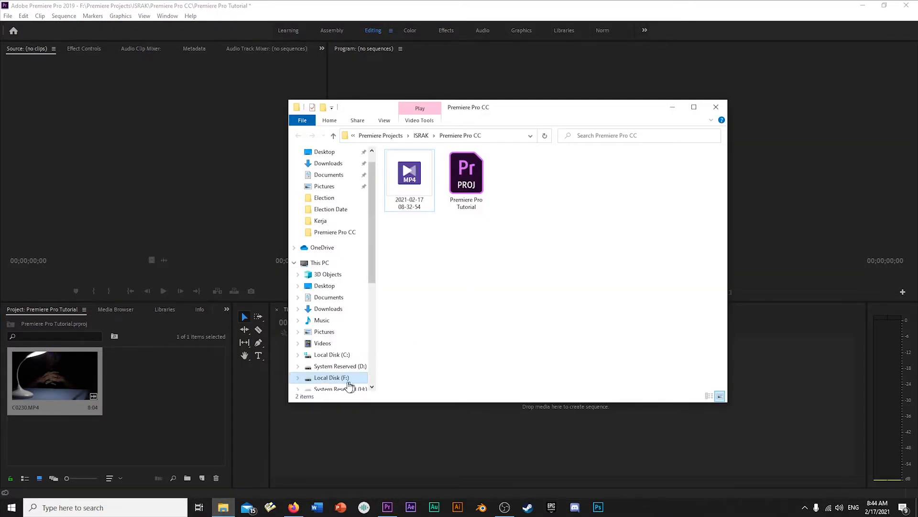
{"action": "scroll", "coordinate": [352, 386], "scroll_direction": "down", "scroll_amount": 1}
{"action": "left_click", "coordinate": [335, 355]}
{"action": "left_click", "coordinate": [330, 366]}
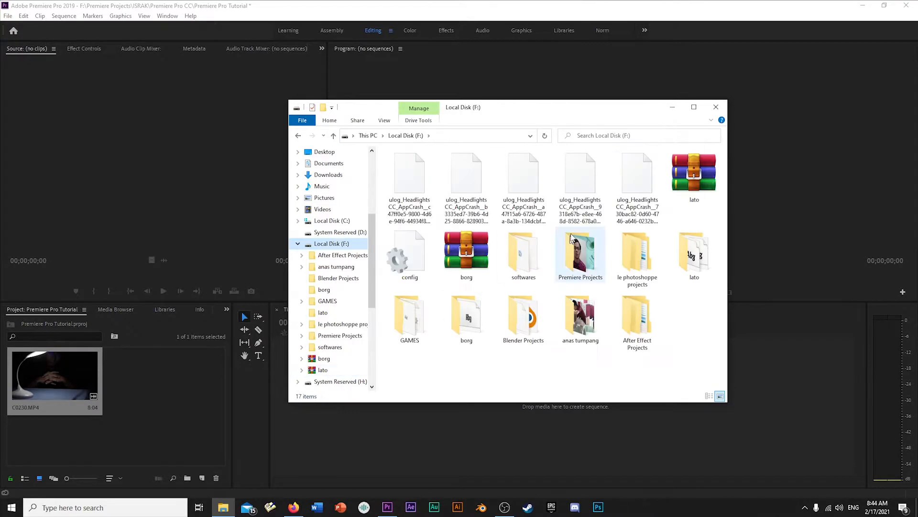
{"action": "double_click", "coordinate": [571, 258]}
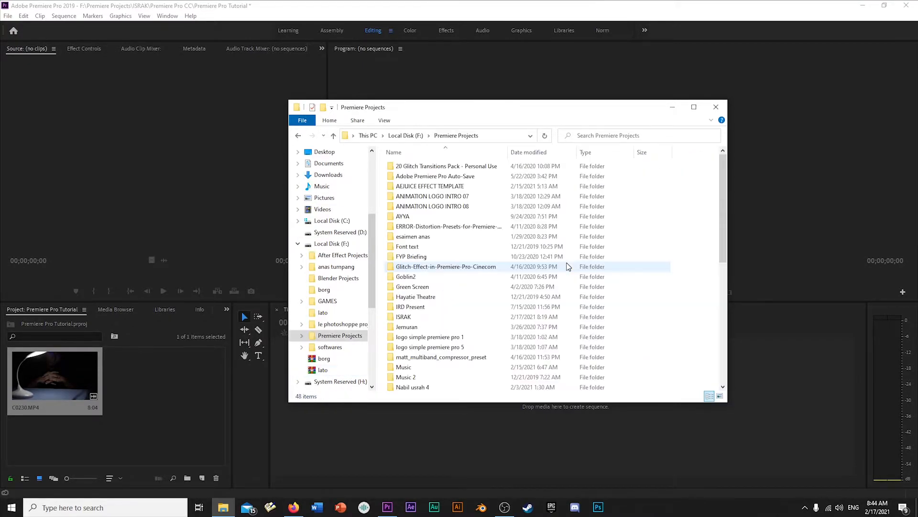
{"action": "double_click", "coordinate": [425, 317]}
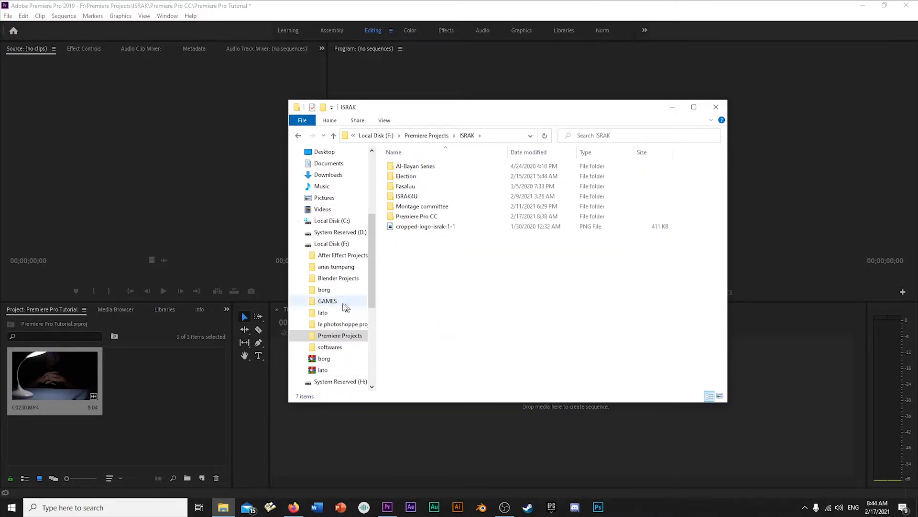
{"action": "double_click", "coordinate": [448, 206]}
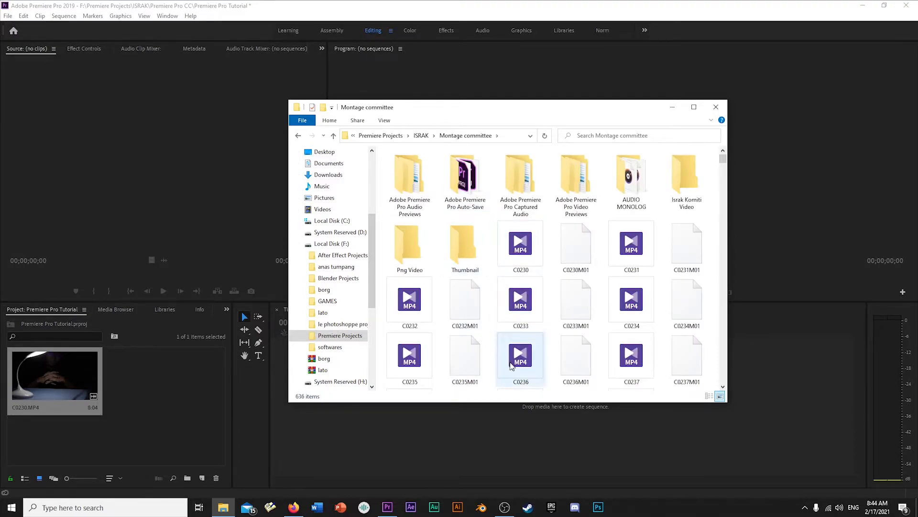
{"action": "left_click_drag", "start_coordinate": [523, 259], "coordinate": [170, 406]}
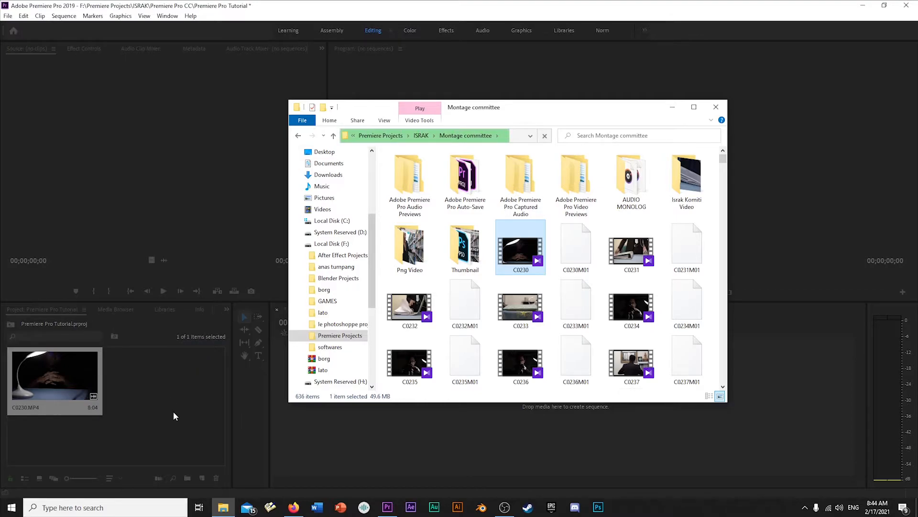
{"action": "left_click", "coordinate": [171, 451]}
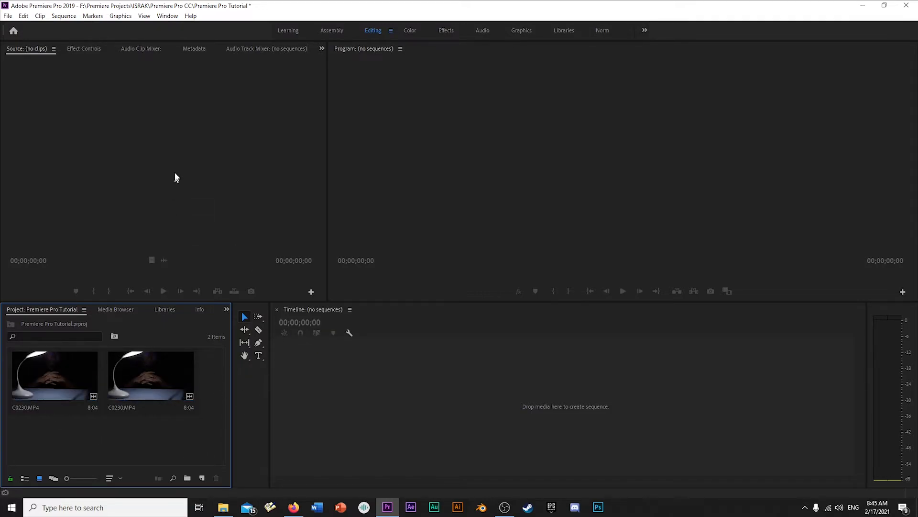
Load the first C0230.MP4 clip into the Source monitor, play it, and return the playhead to its beginning.
{"action": "left_click", "coordinate": [222, 126]}
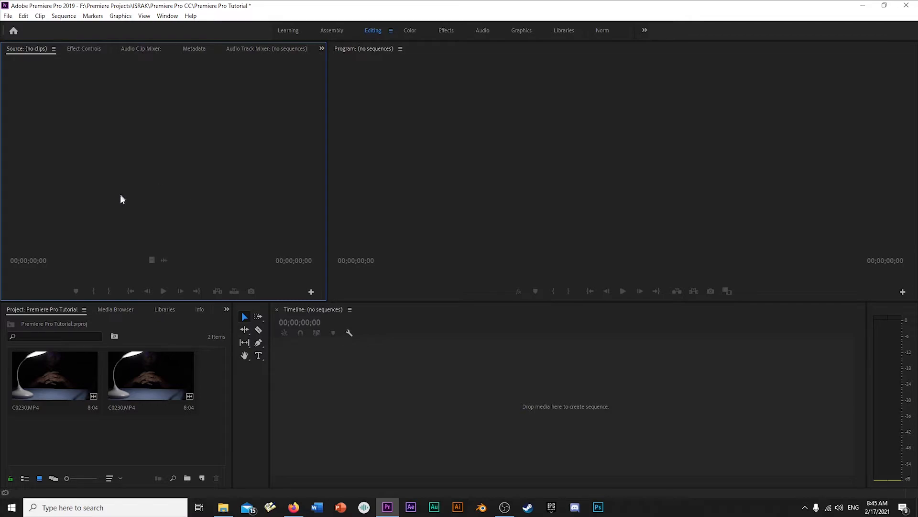
{"action": "left_click", "coordinate": [116, 467]}
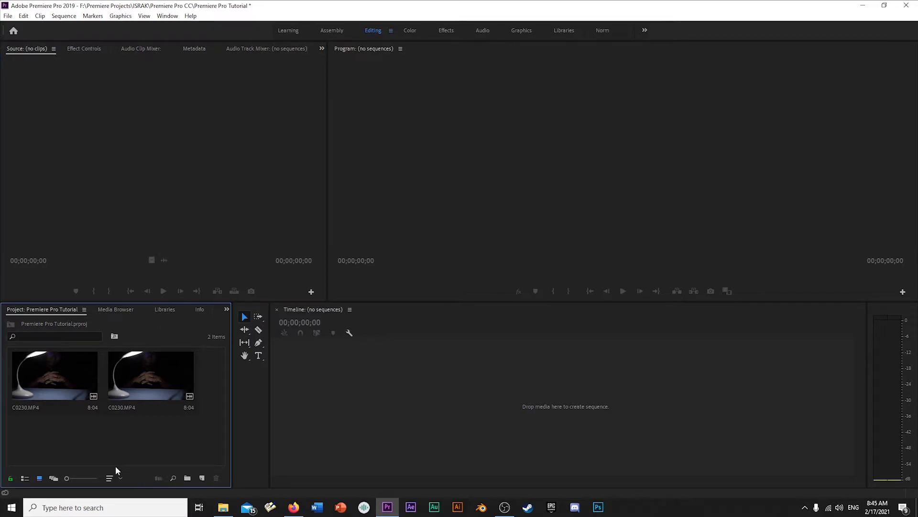
{"action": "left_click", "coordinate": [65, 375]}
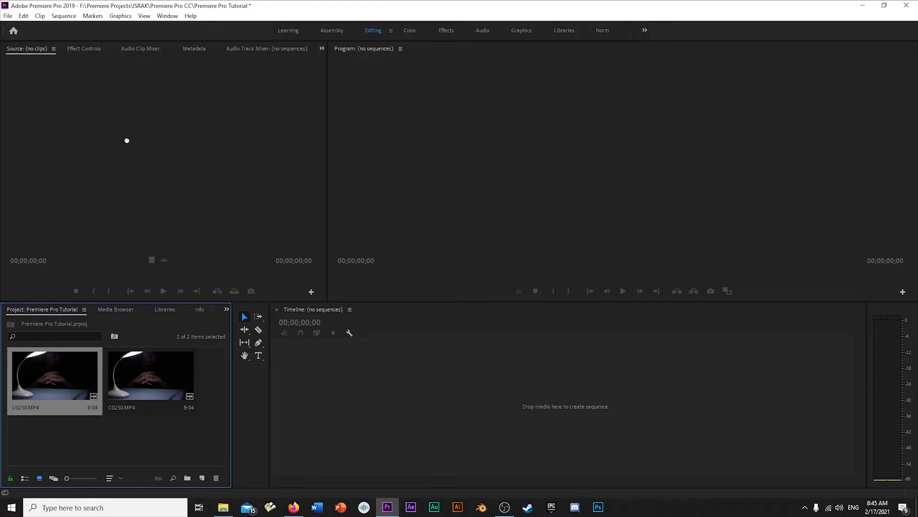
{"action": "left_click_drag", "start_coordinate": [131, 142], "coordinate": [132, 146]}
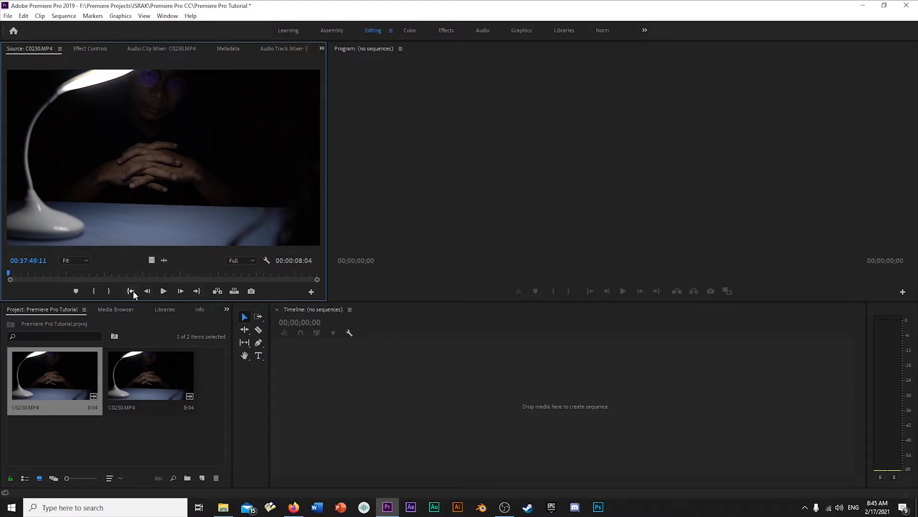
{"action": "key", "text": "space"}
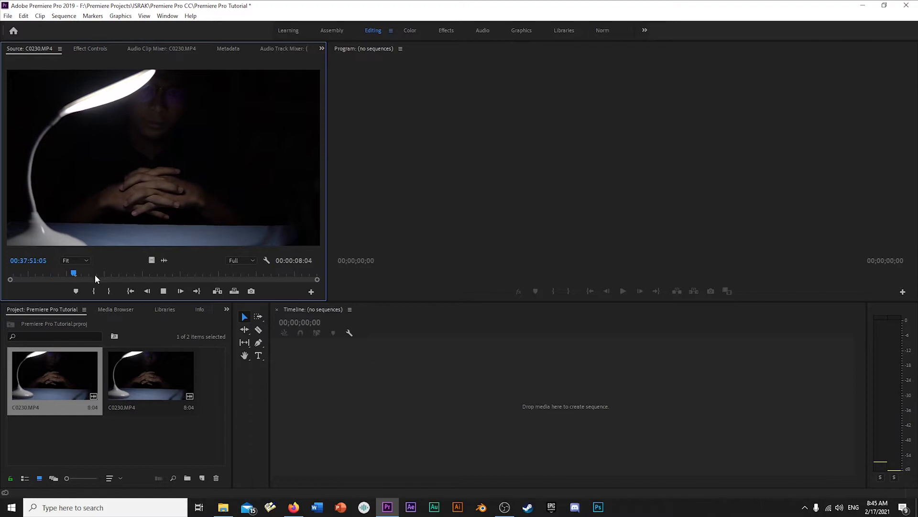
{"action": "left_click_drag", "start_coordinate": [134, 272], "coordinate": [7, 284]}
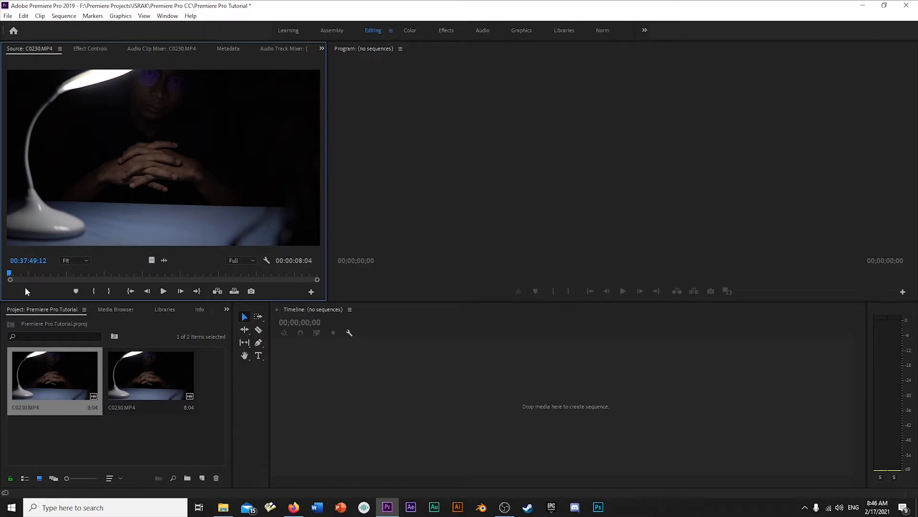
Mark a range about 6 seconds long in the source clip, with the In point at 00:37:50:20.
{"action": "left_click_drag", "start_coordinate": [11, 281], "coordinate": [58, 280]}
{"action": "left_click", "coordinate": [94, 291]}
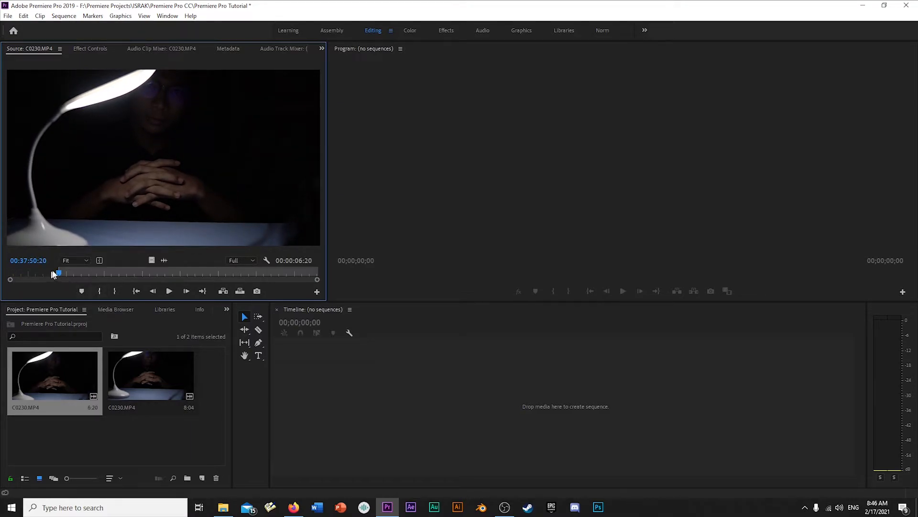
{"action": "left_click_drag", "start_coordinate": [60, 276], "coordinate": [11, 291]}
{"action": "left_click", "coordinate": [115, 290]}
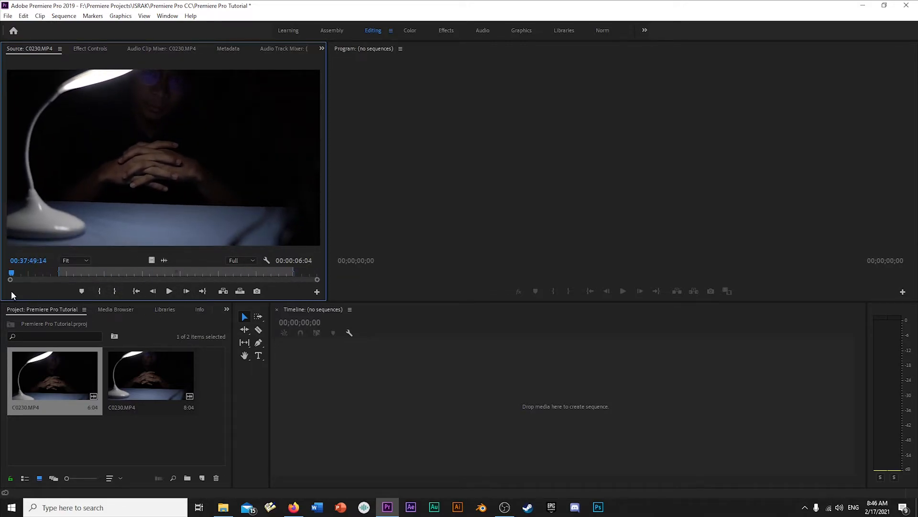
Play the source clip to find the wanted start and mark its In point at 00:37:51:20.
{"action": "key", "text": "space"}
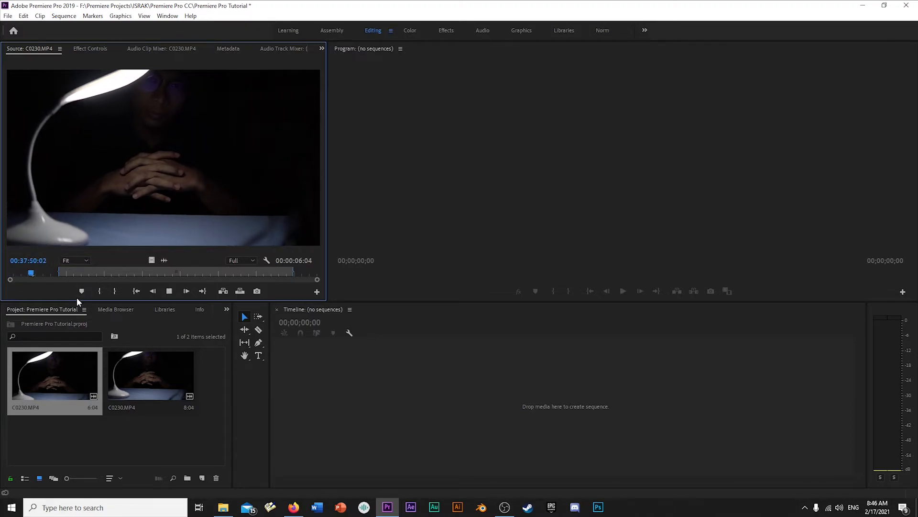
{"action": "key", "text": "space"}
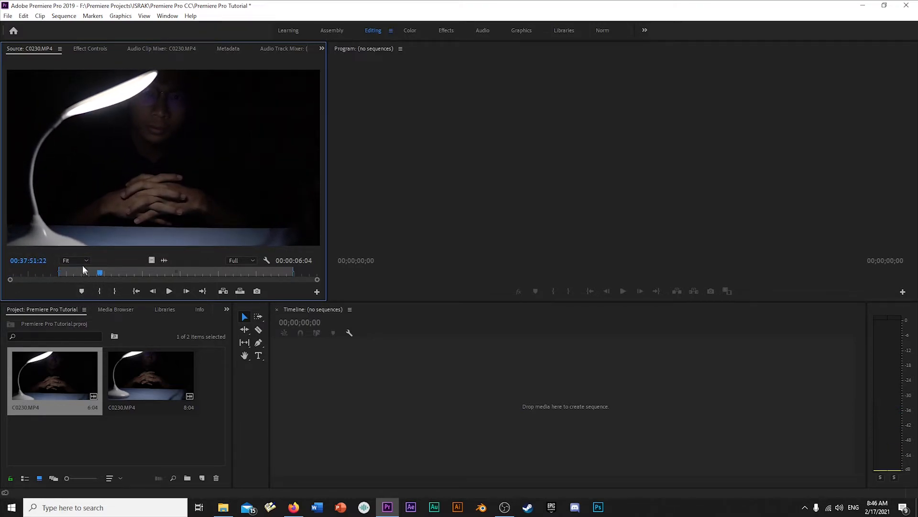
{"action": "left_click_drag", "start_coordinate": [97, 274], "coordinate": [96, 273]}
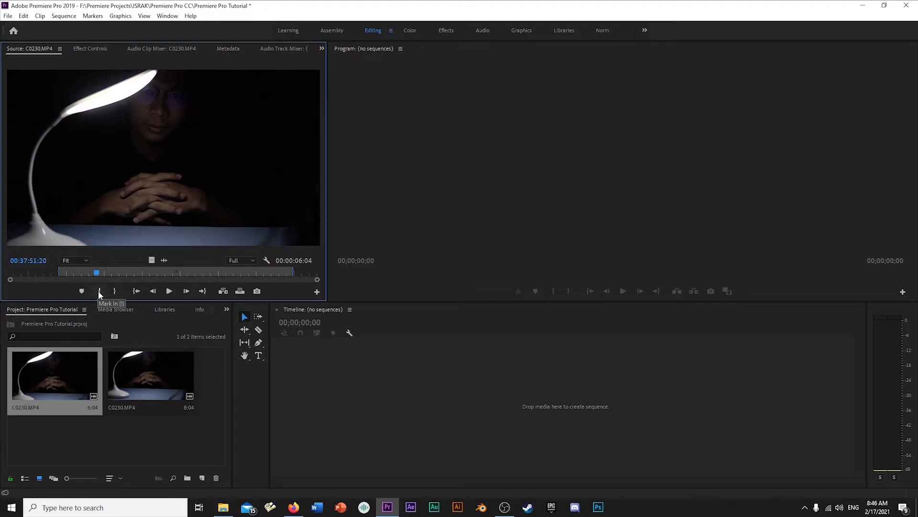
{"action": "left_click", "coordinate": [99, 291]}
Mark the source clip's Out point at 00:37:55:14 and scrub the playhead back to the clip's beginning.
{"action": "key", "text": "space"}
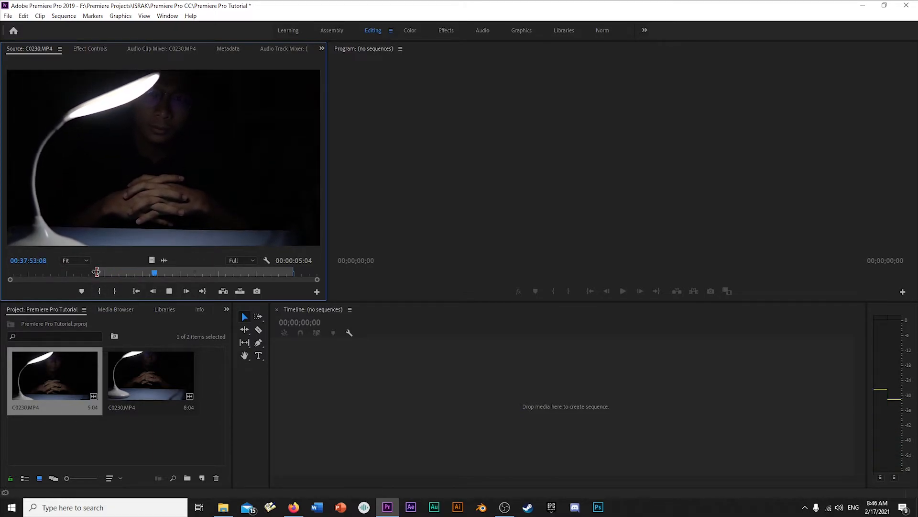
{"action": "key", "text": "space"}
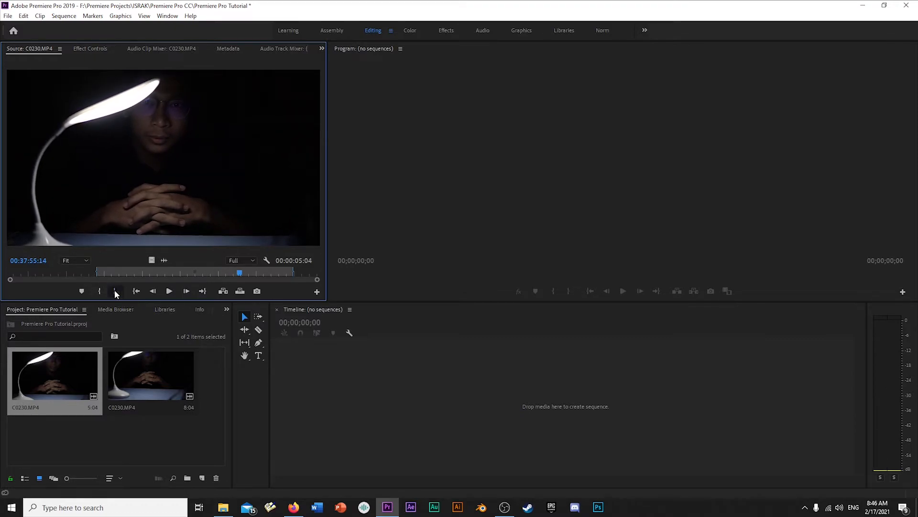
{"action": "left_click", "coordinate": [114, 290]}
{"action": "left_click_drag", "start_coordinate": [238, 272], "coordinate": [171, 272]}
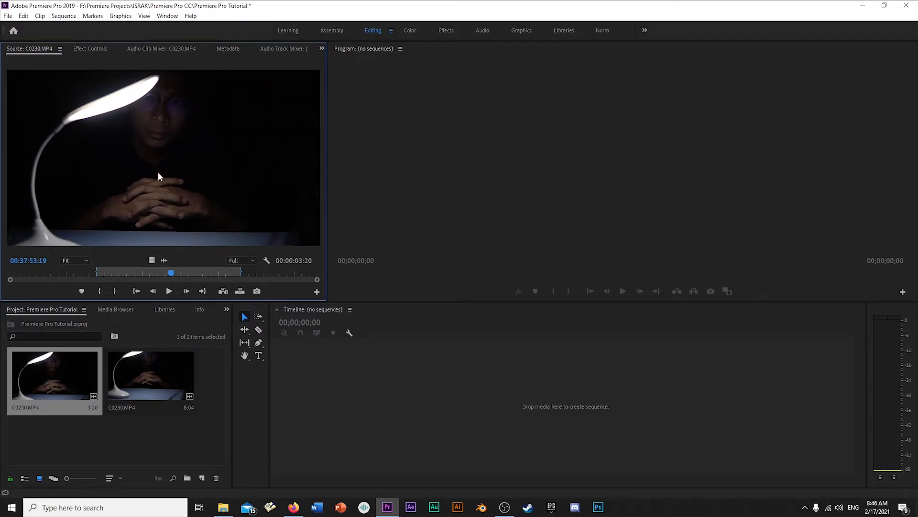
{"action": "left_click_drag", "start_coordinate": [166, 276], "coordinate": [3, 277]}
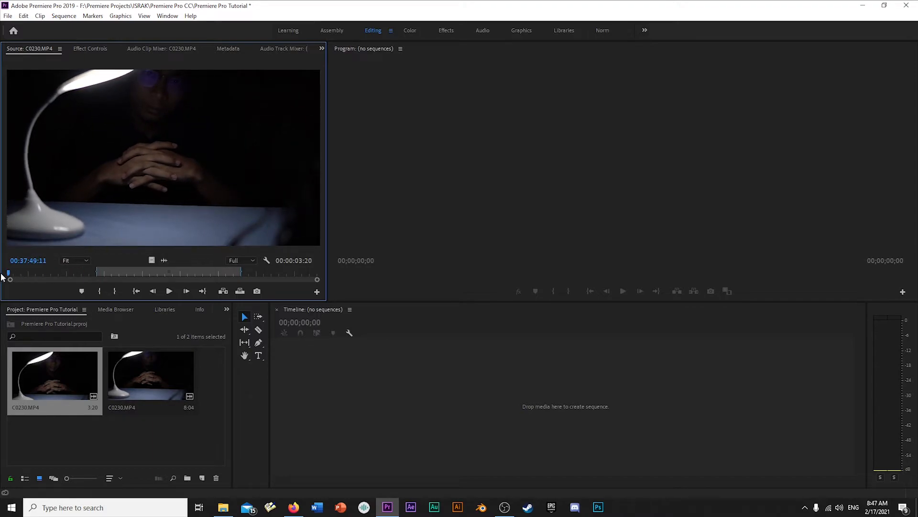
Create a sequence from the source clip's marked range starting at 00:37:51:20, play it through, and return the playhead to the start.
{"action": "left_click_drag", "start_coordinate": [10, 274], "coordinate": [98, 274]}
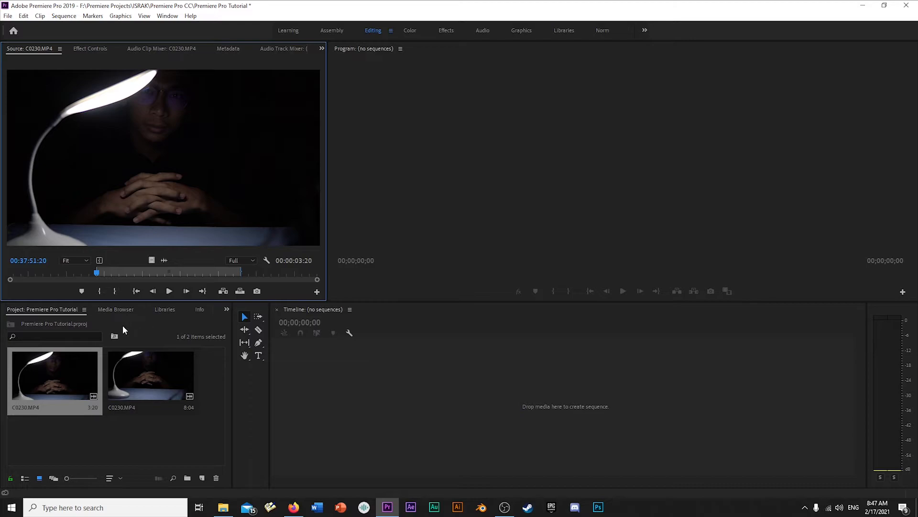
{"action": "left_click_drag", "start_coordinate": [178, 192], "coordinate": [369, 370]}
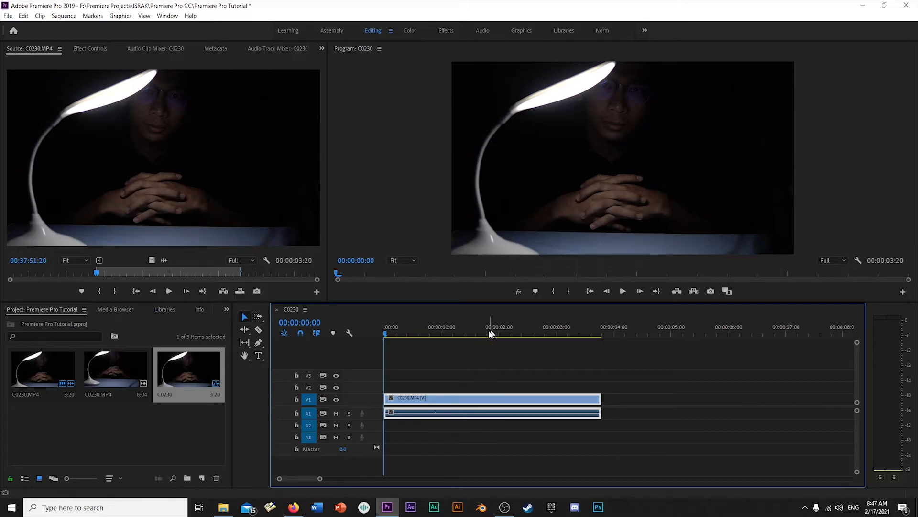
{"action": "key", "text": "space"}
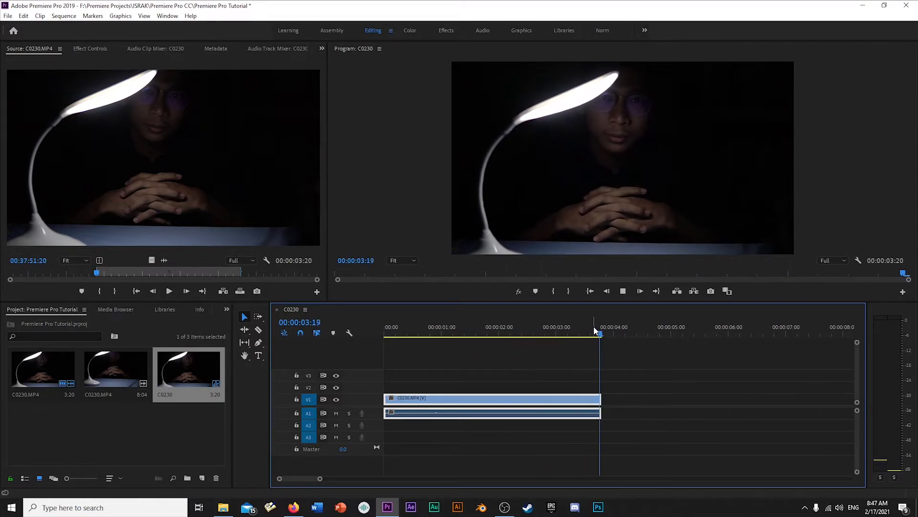
{"action": "left_click", "coordinate": [387, 335]}
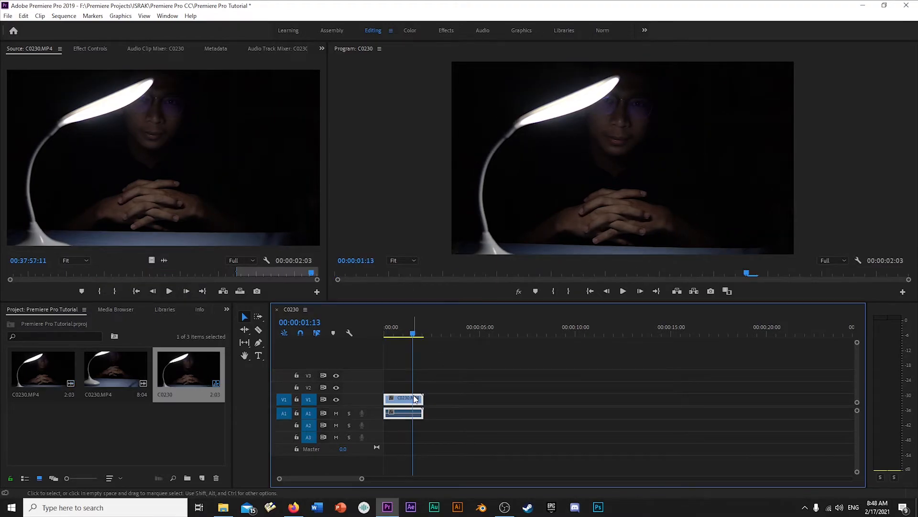
Delete the trimmed clip from the timeline and place the full second C0230.MP4 clip at the sequence start.
{"action": "key", "text": "Delete"}
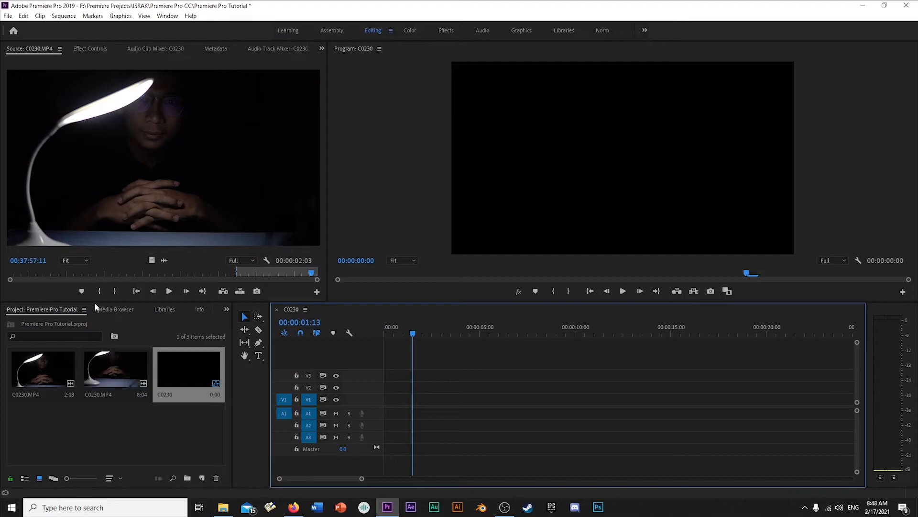
{"action": "left_click_drag", "start_coordinate": [124, 363], "coordinate": [385, 404]}
{"action": "left_click_drag", "start_coordinate": [413, 332], "coordinate": [345, 338]}
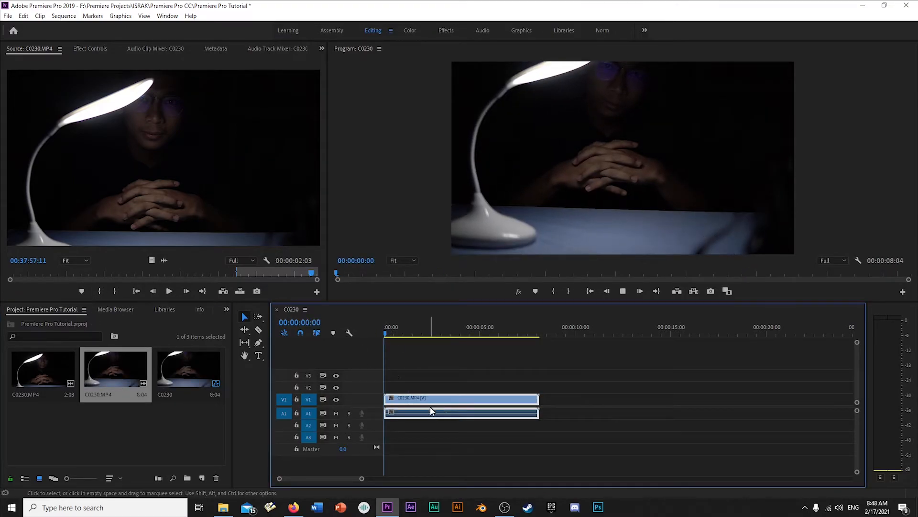
Play the full clip briefly, then delete it from the timeline and return the playhead to the sequence start.
{"action": "key", "text": "space"}
{"action": "key", "text": "Delete"}
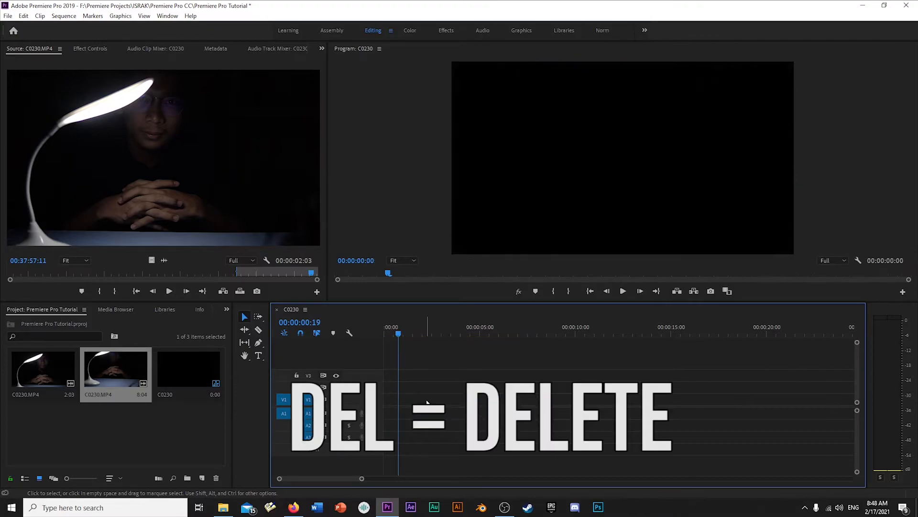
{"action": "left_click_drag", "start_coordinate": [403, 328], "coordinate": [257, 324]}
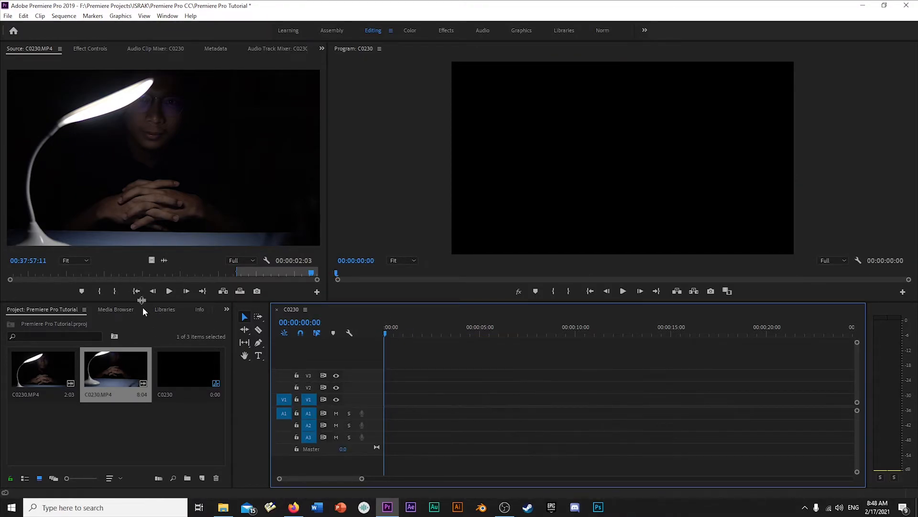
Mark the source clip's In point at 00:37:50:12, then place the range at the start of V1 and A1 and play it.
{"action": "left_click", "coordinate": [46, 273]}
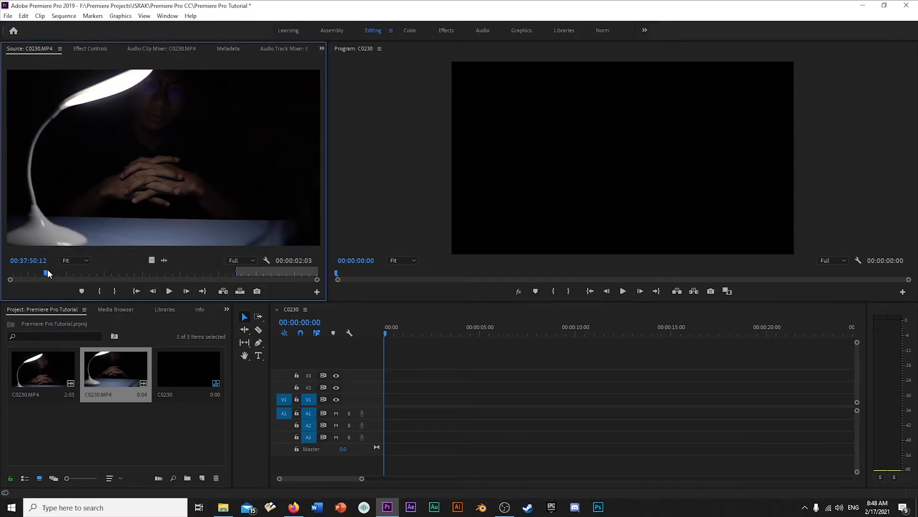
{"action": "left_click", "coordinate": [99, 291]}
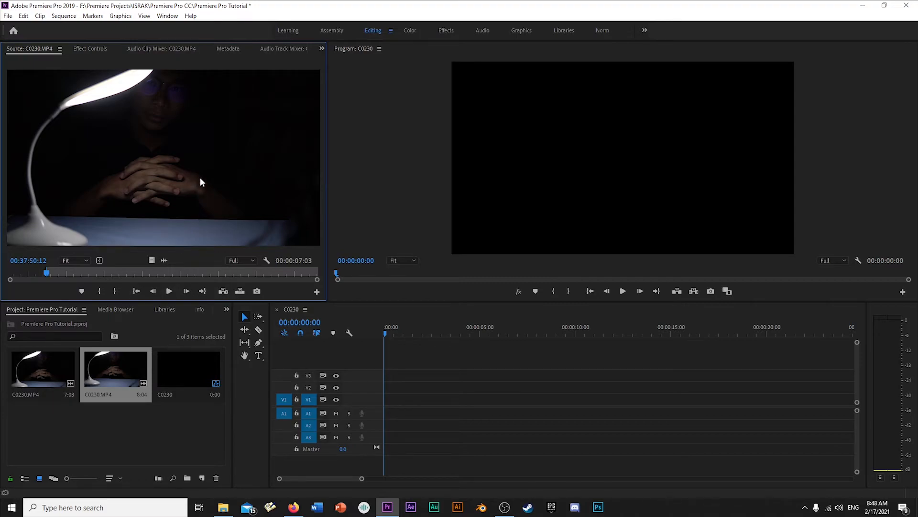
{"action": "left_click_drag", "start_coordinate": [176, 160], "coordinate": [386, 404]}
{"action": "key", "text": "space"}
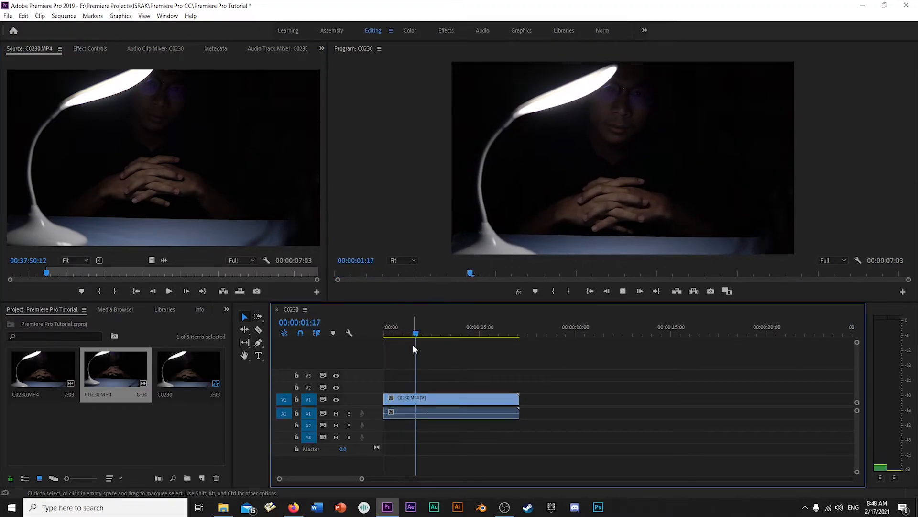
{"action": "left_click", "coordinate": [415, 414]}
{"action": "key", "text": "space"}
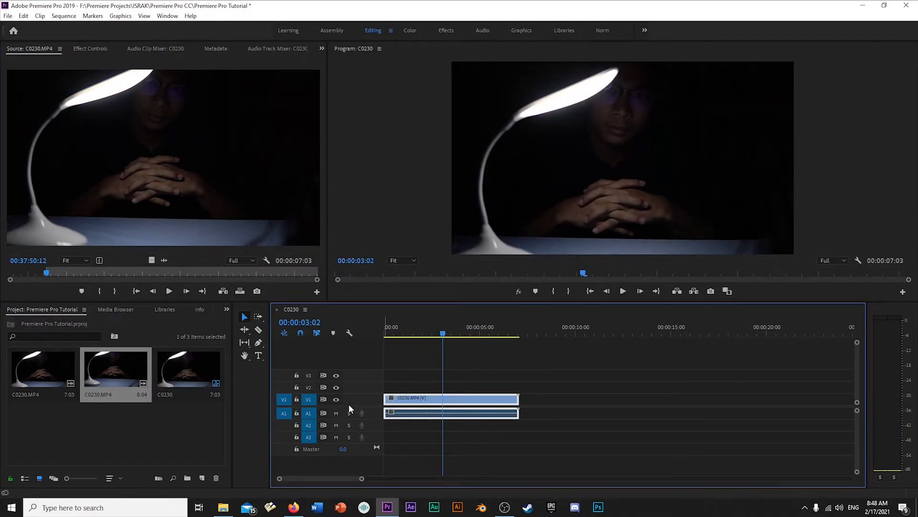
Return the playhead to the sequence start and delete the clip with its video and audio from the timeline.
{"action": "mouse_move", "coordinate": [444, 330]}
{"action": "left_mouse_down"}
{"action": "mouse_move", "coordinate": [455, 327]}
{"action": "mouse_move", "coordinate": [428, 333]}
{"action": "left_mouse_up"}
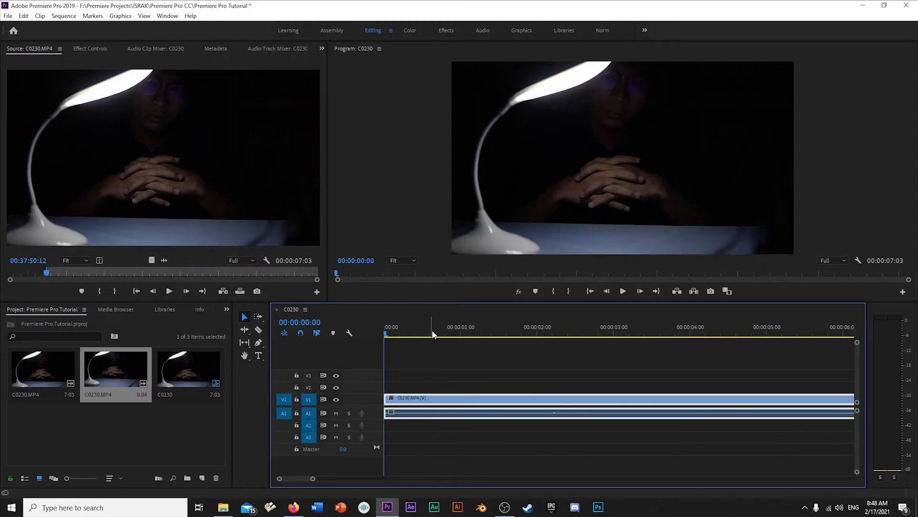
{"action": "key", "text": "-"}
{"action": "key", "text": "="}
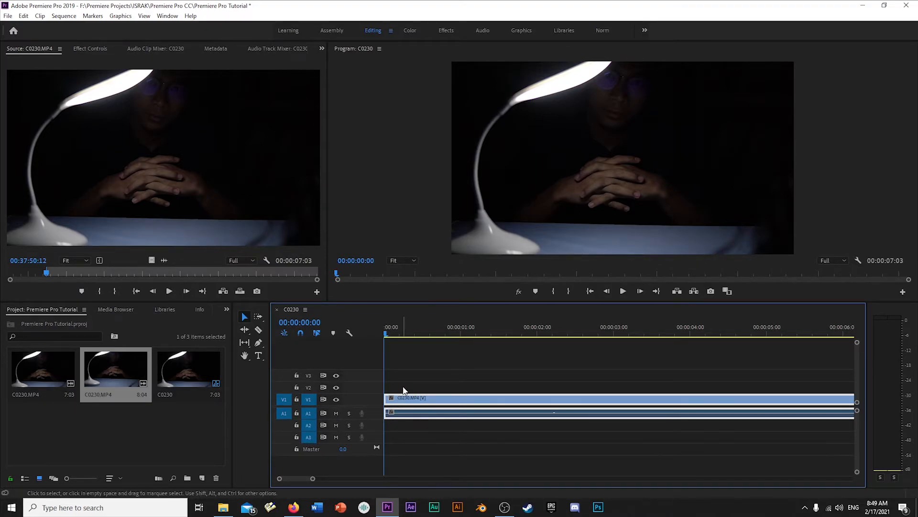
{"action": "left_click", "coordinate": [439, 398]}
{"action": "key", "text": "Delete"}
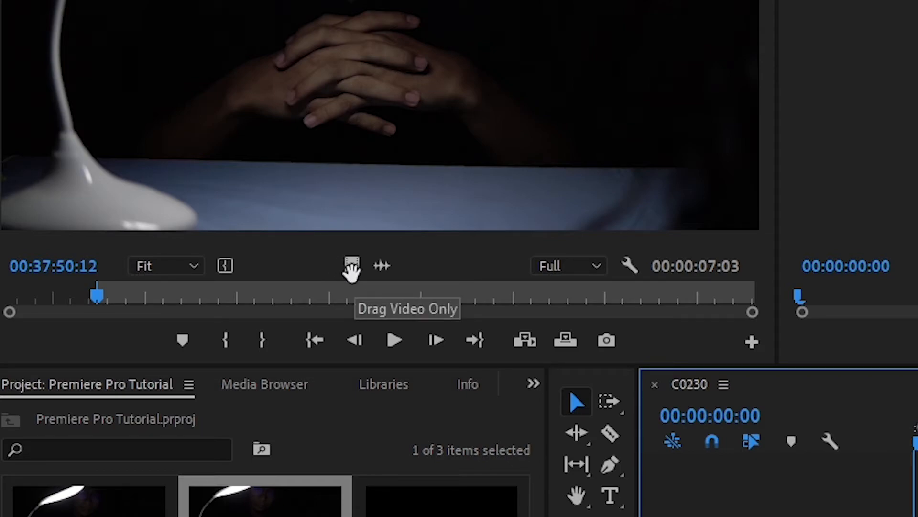
Place only the video of the marked source range at the start of V1 and play it back.
{"action": "left_click_drag", "start_coordinate": [350, 264], "coordinate": [901, 516]}
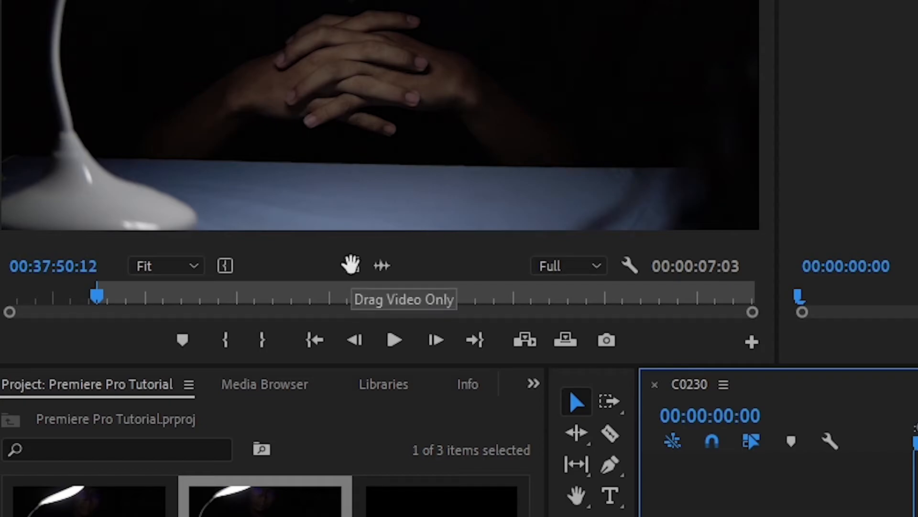
{"action": "left_click_drag", "start_coordinate": [425, 404], "coordinate": [439, 450]}
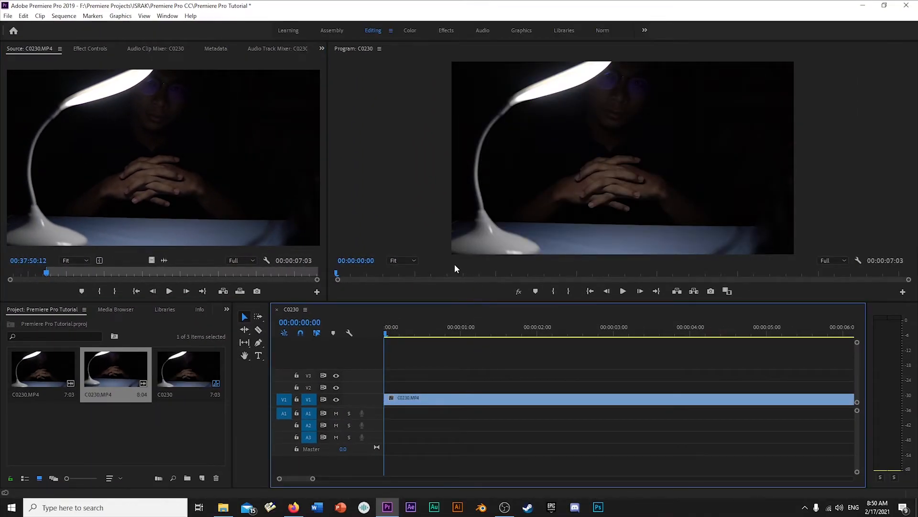
{"action": "key", "text": "space"}
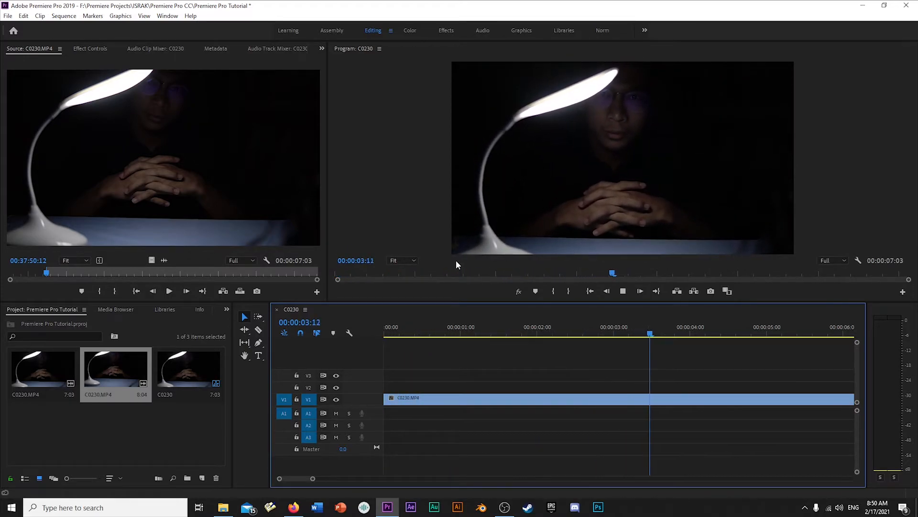
{"action": "key", "text": "space"}
Delete the video-only clip from V1 and return the playhead to the sequence start.
{"action": "key", "text": "Delete"}
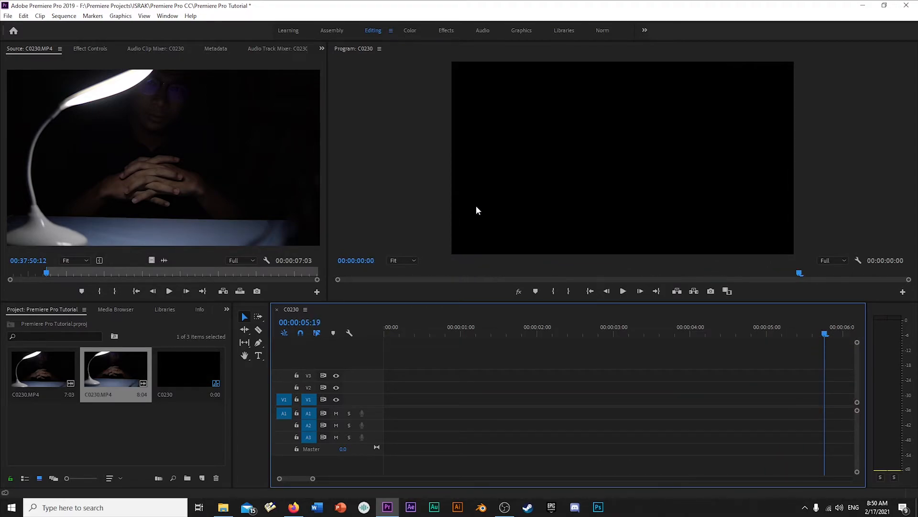
{"action": "left_click", "coordinate": [401, 333]}
{"action": "left_click_drag", "start_coordinate": [401, 333], "coordinate": [362, 335]}
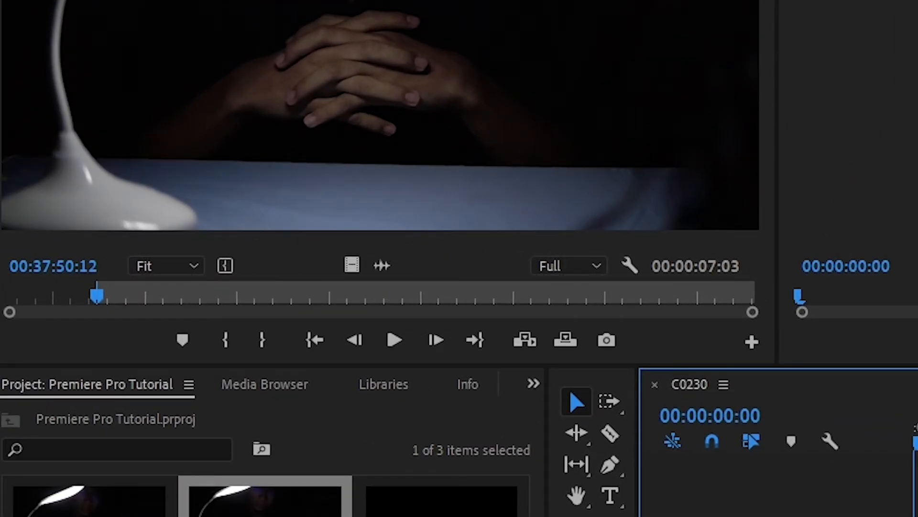
Place only the audio of the marked source range at the start of A1 and play it through.
{"action": "left_click_drag", "start_coordinate": [381, 265], "coordinate": [916, 464]}
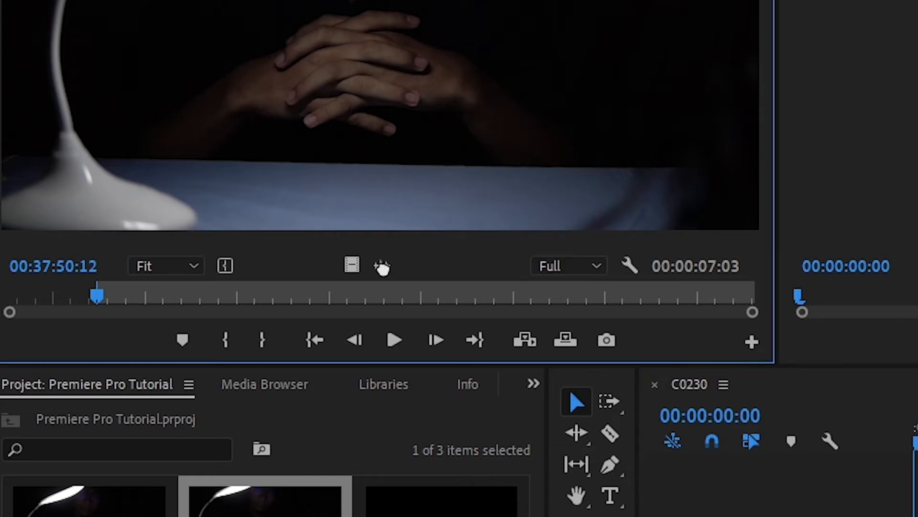
{"action": "left_click_drag", "start_coordinate": [430, 365], "coordinate": [426, 461]}
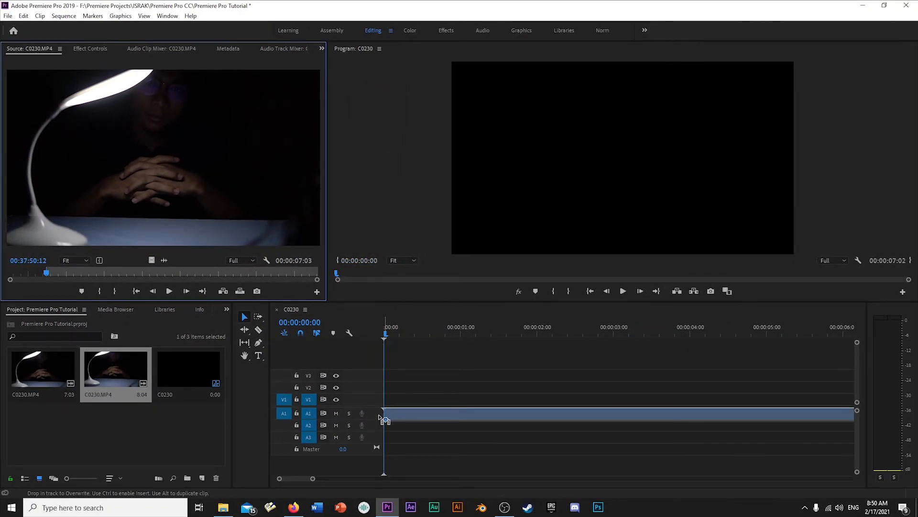
{"action": "left_click_drag", "start_coordinate": [382, 419], "coordinate": [380, 416]}
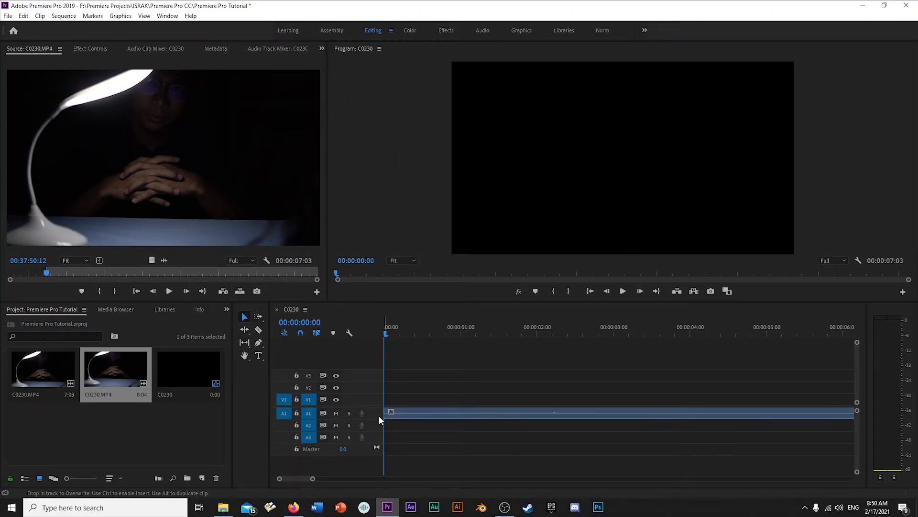
{"action": "key", "text": "space"}
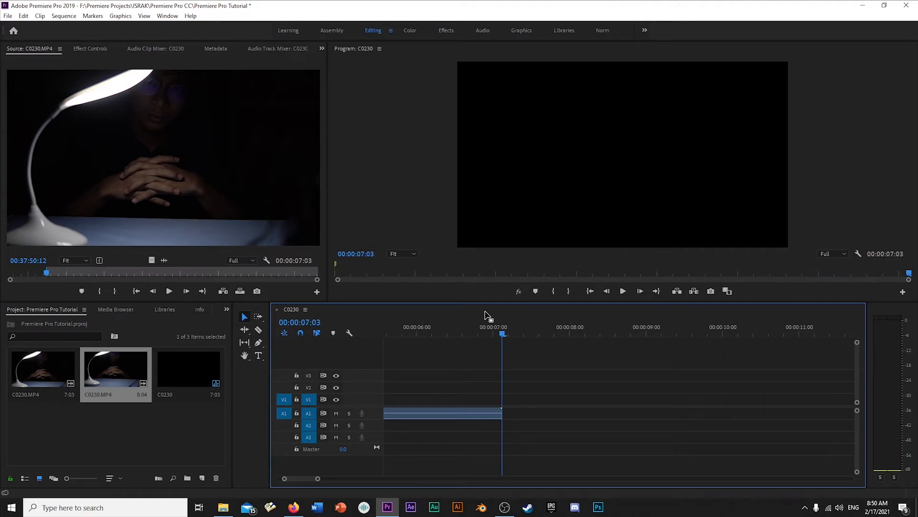
Delete the audio-only clip from A1 and move the playhead back to the sequence start.
{"action": "left_click", "coordinate": [445, 411]}
{"action": "key", "text": "Delete"}
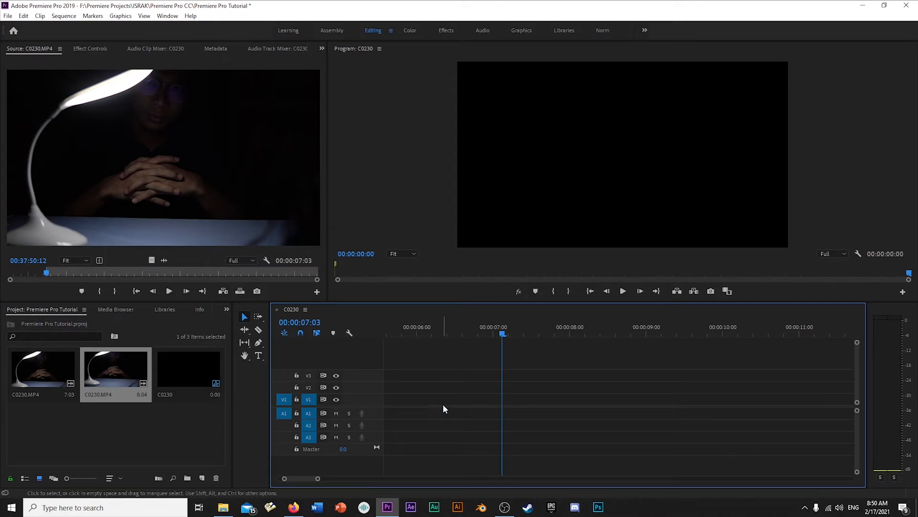
{"action": "left_click_drag", "start_coordinate": [506, 329], "coordinate": [342, 338]}
Place the marked source range with video and audio at the sequence start, play it, and scrub the playhead to 00:00:03:00.
{"action": "left_click", "coordinate": [187, 172]}
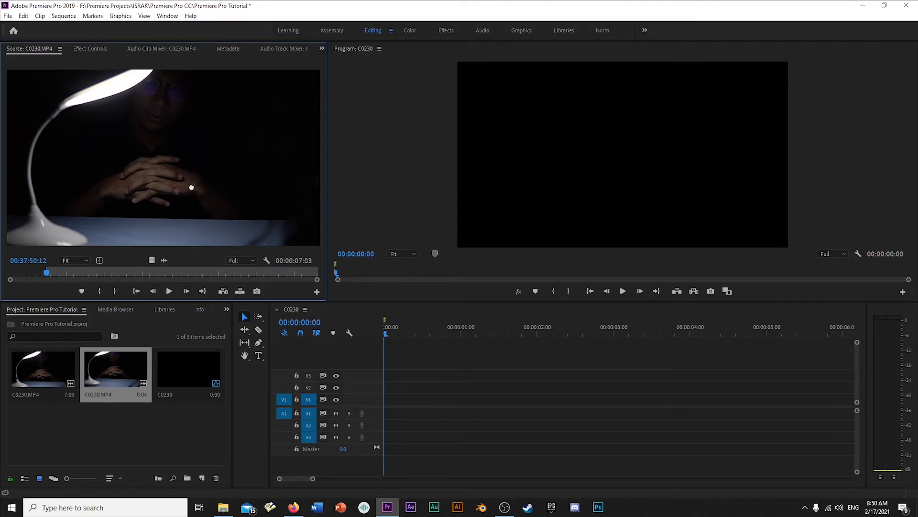
{"action": "left_click_drag", "start_coordinate": [323, 304], "coordinate": [385, 407]}
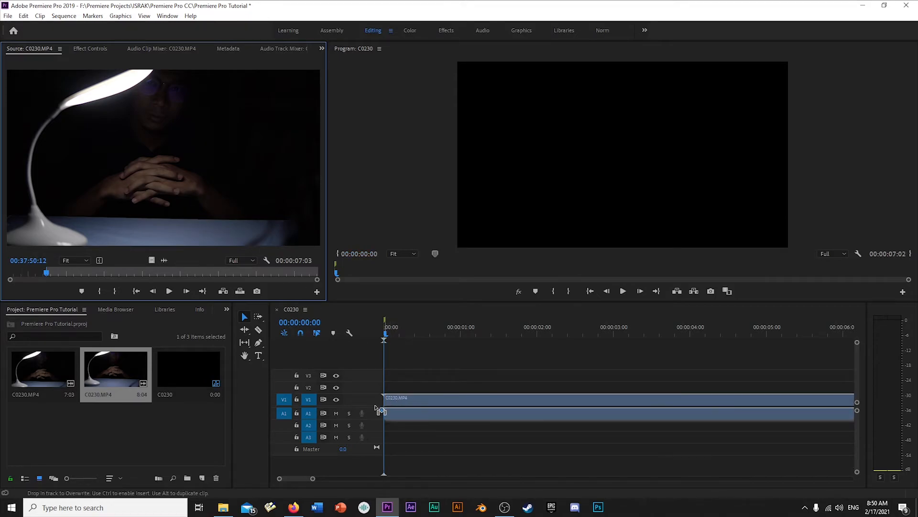
{"action": "key", "text": "space"}
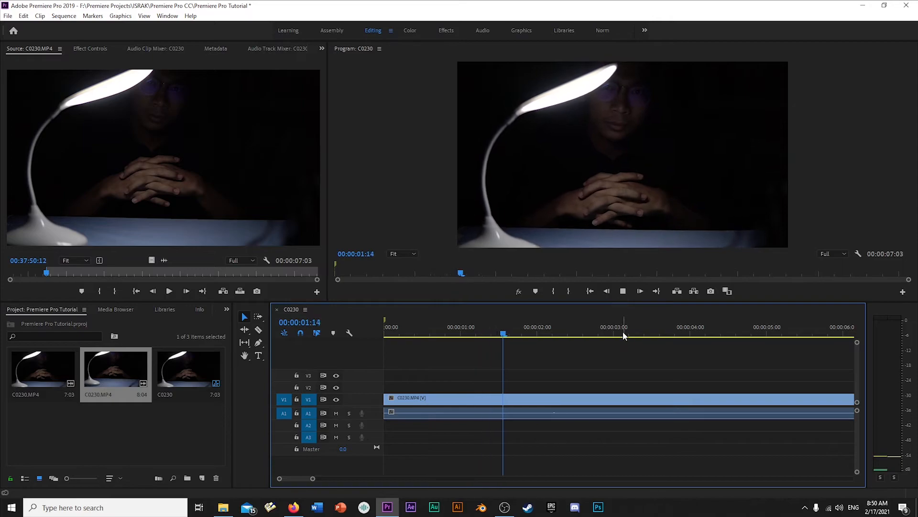
{"action": "left_click_drag", "start_coordinate": [540, 336], "coordinate": [616, 343]}
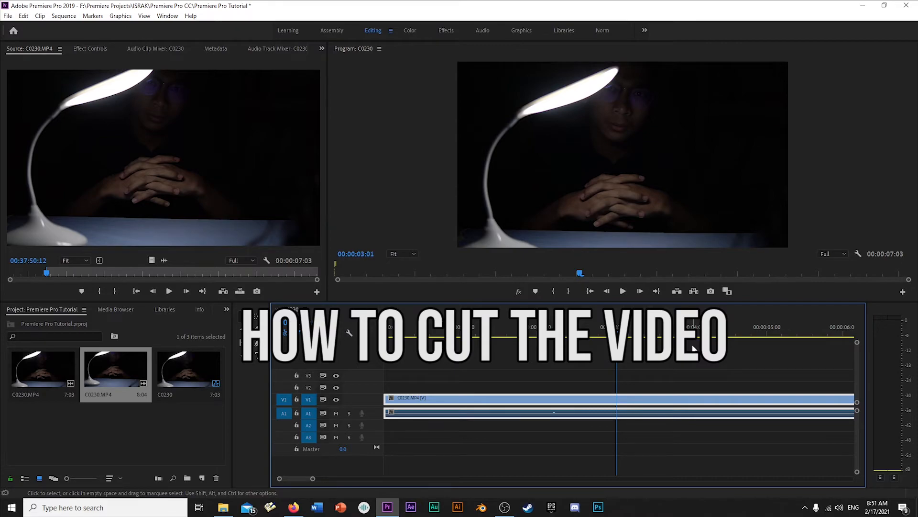
{"action": "left_click_drag", "start_coordinate": [568, 337], "coordinate": [611, 352]}
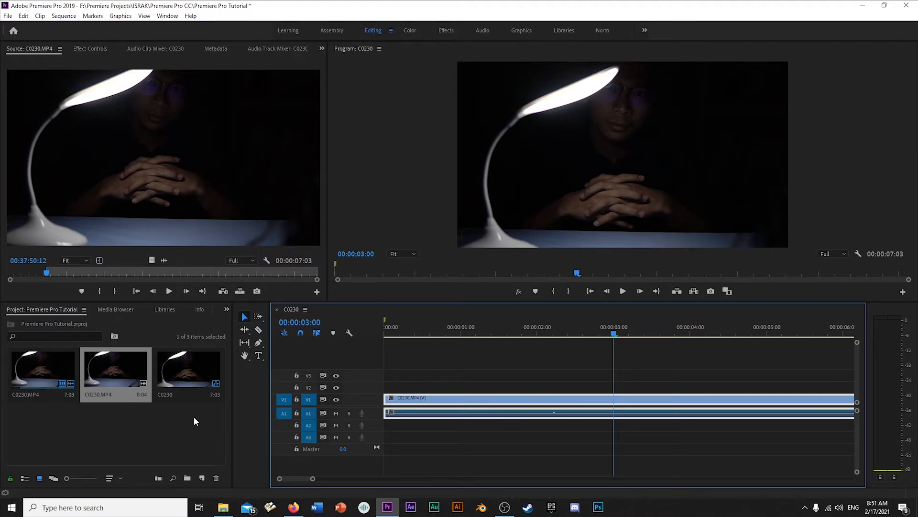
{"action": "left_click", "coordinate": [223, 510]}
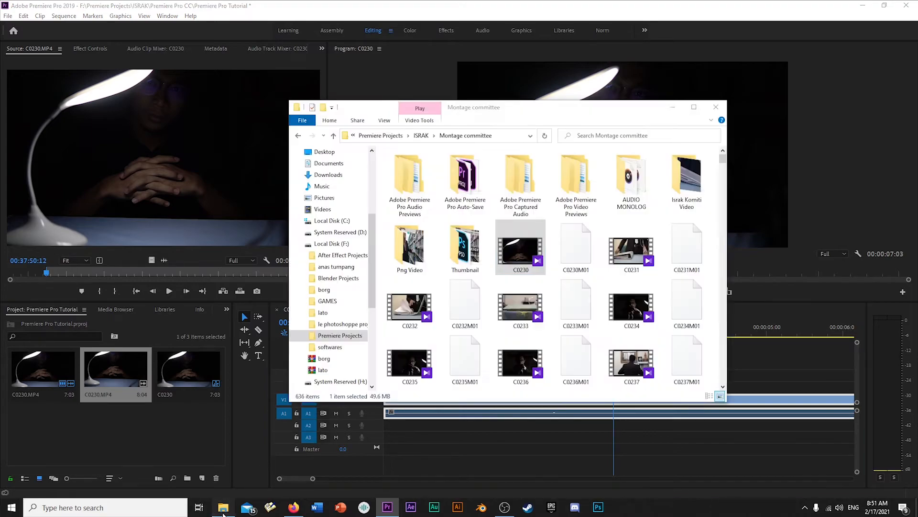
{"action": "left_click", "coordinate": [223, 509]}
Move the playhead to 00:00:01:24 and split the timeline clip with the Razor tool at about 1.7 and 3.5 seconds.
{"action": "left_click_drag", "start_coordinate": [386, 337], "coordinate": [536, 335]}
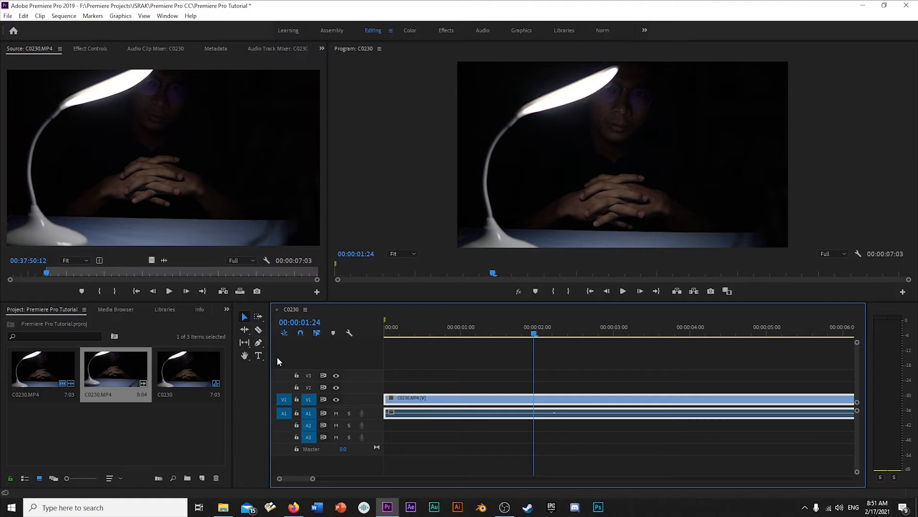
{"action": "key", "text": "c"}
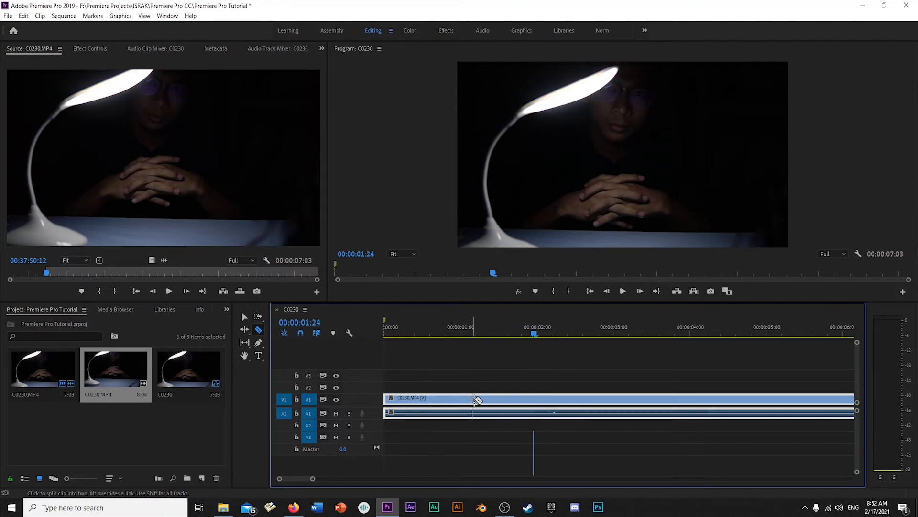
{"action": "left_click", "coordinate": [522, 397]}
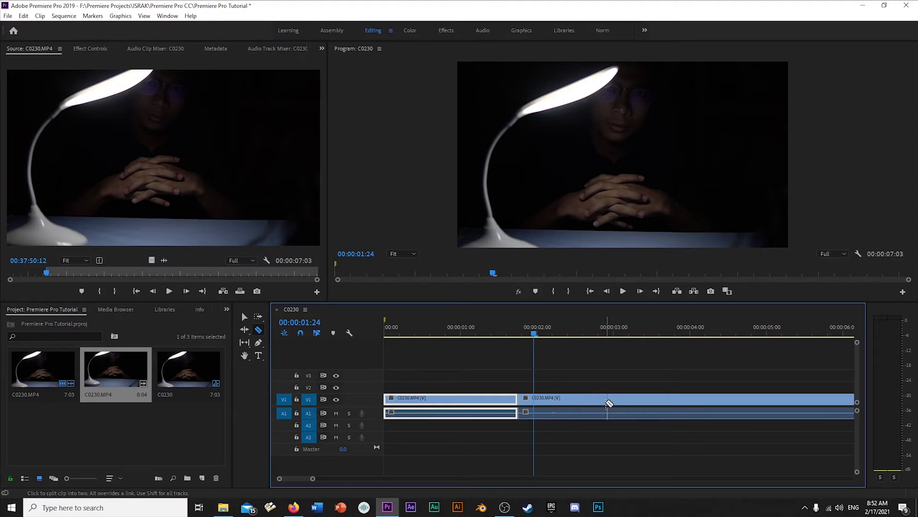
{"action": "left_click", "coordinate": [657, 400]}
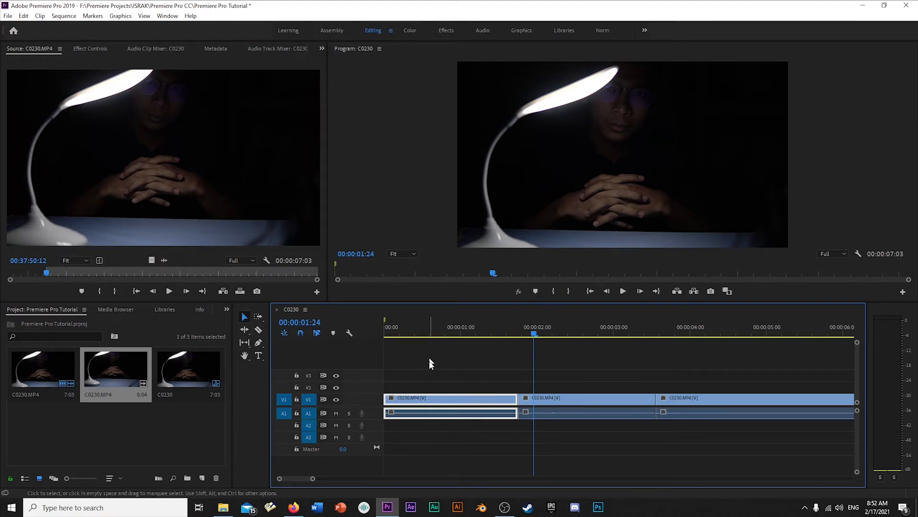
Delete the middle segment of the split timeline clip and move the last segment up against the first to close the gap.
{"action": "left_click_drag", "start_coordinate": [534, 332], "coordinate": [564, 350]}
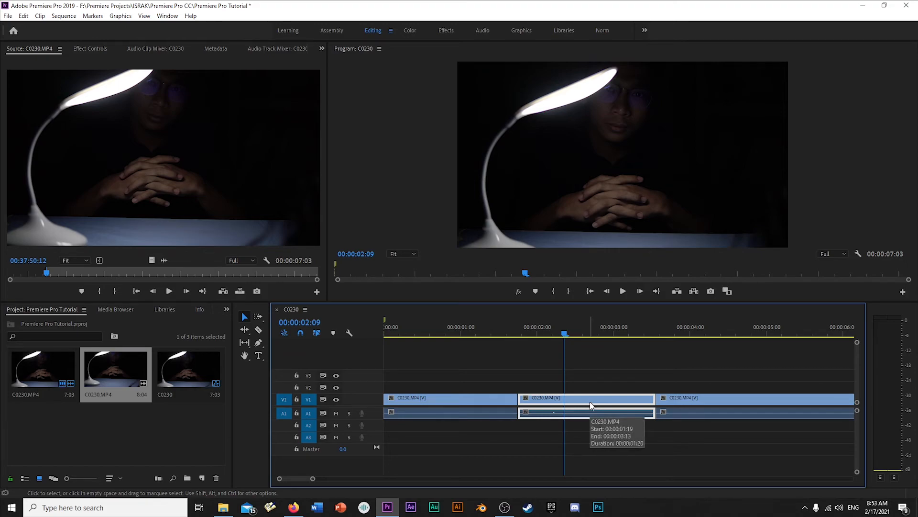
{"action": "key", "text": "Delete"}
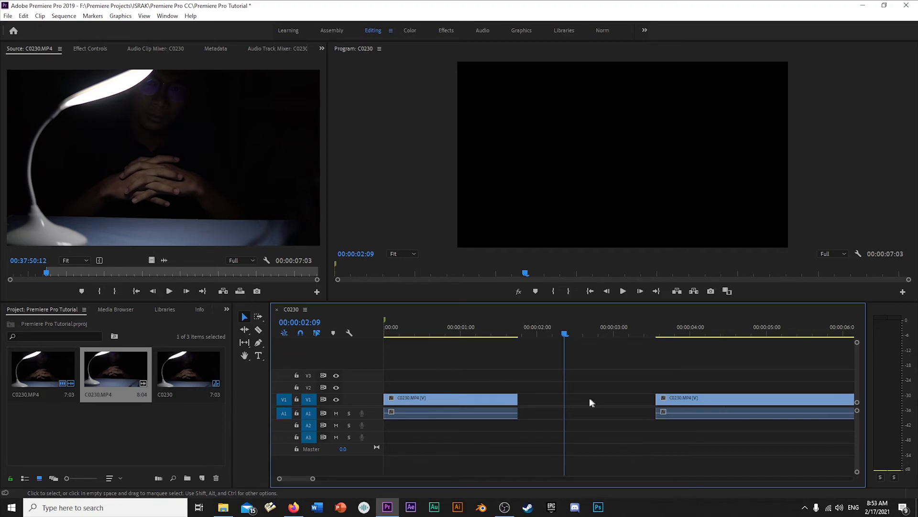
{"action": "mouse_move", "coordinate": [562, 342]}
{"action": "left_mouse_down"}
{"action": "mouse_move", "coordinate": [511, 334]}
{"action": "mouse_move", "coordinate": [570, 342]}
{"action": "left_mouse_up"}
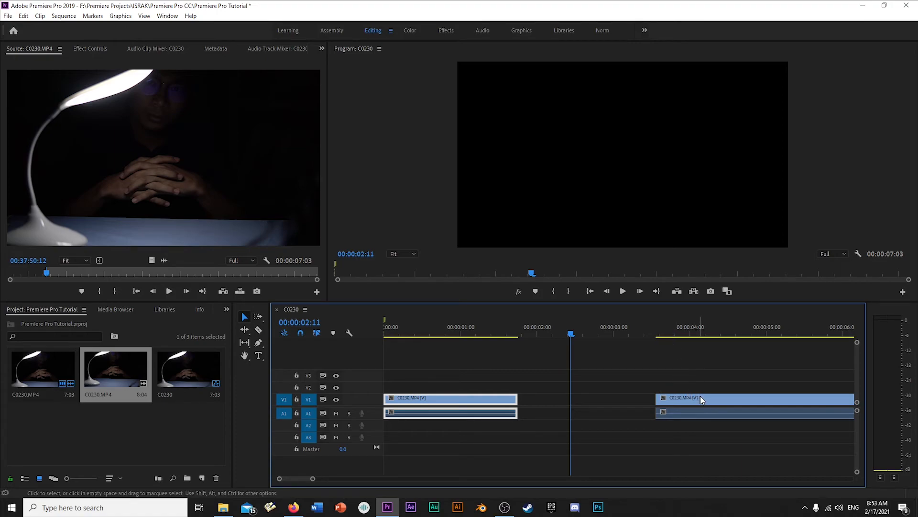
{"action": "left_click_drag", "start_coordinate": [706, 399], "coordinate": [568, 403]}
Play the shortened sequence from its start to check the transition between the two joined segments, and select the second segment.
{"action": "left_click", "coordinate": [386, 329]}
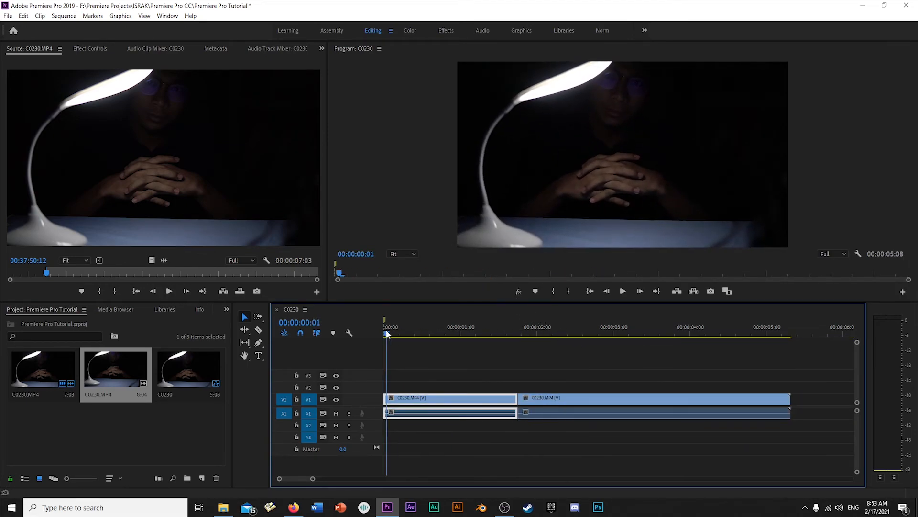
{"action": "key", "text": "space"}
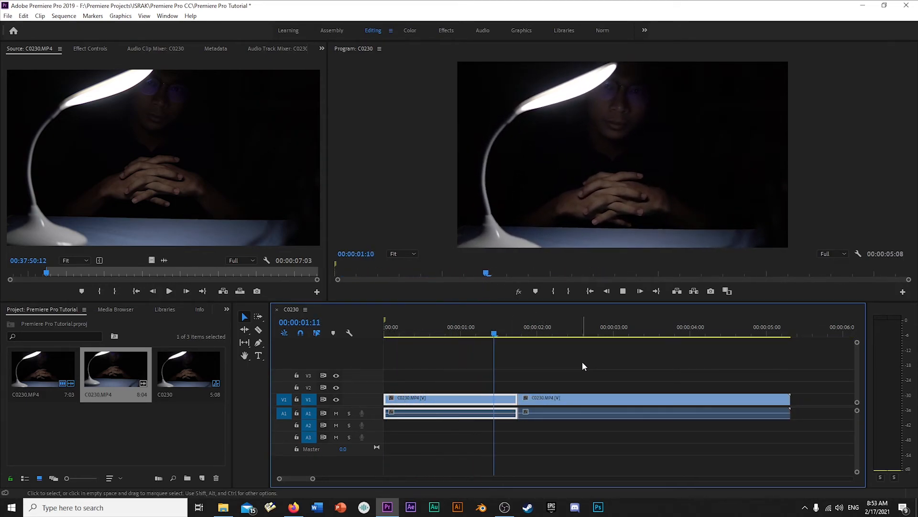
{"action": "left_click_drag", "start_coordinate": [584, 322], "coordinate": [365, 338]}
{"action": "key", "text": "space"}
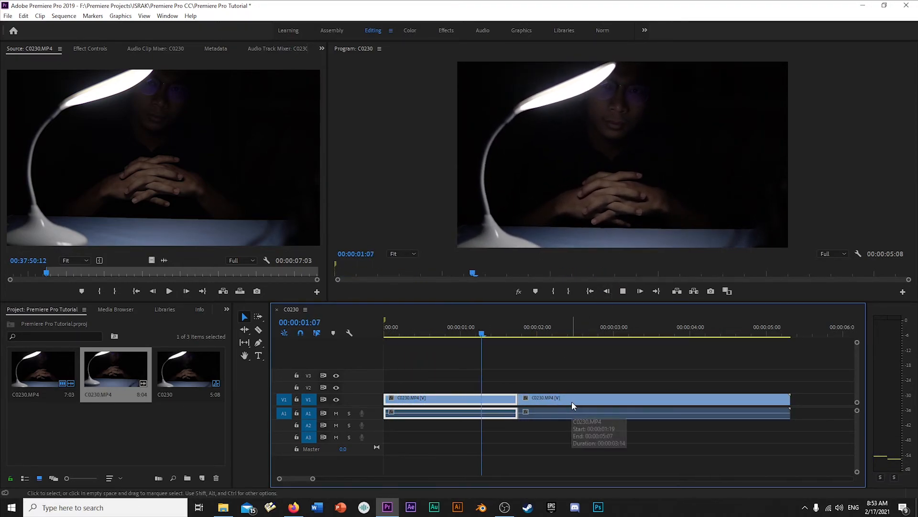
{"action": "left_click", "coordinate": [572, 402]}
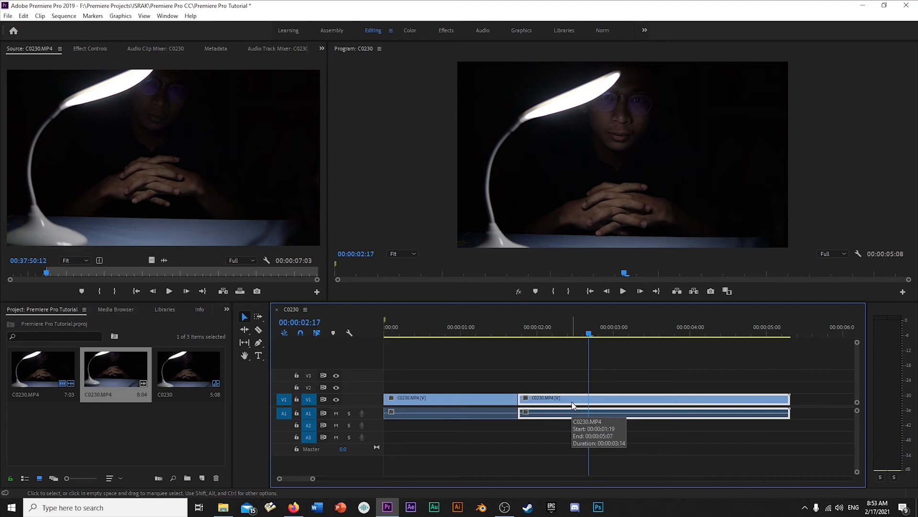
Undo the segment move, the deletion and both Razor cuts on the timeline clip.
{"action": "key", "text": "ctrl+z"}
{"action": "key", "text": "ctrl+z"}
{"action": "key", "text": "ctrl+z"}
{"action": "key", "text": "ctrl+z"}
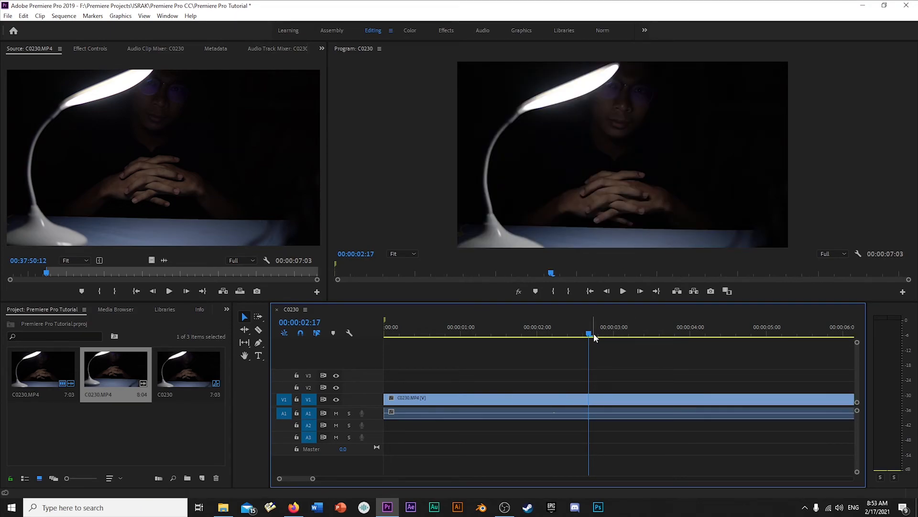
Scrub the playhead from 00:00:01:22 back to 00:00:01:02 to preview frames, and return it to the sequence start.
{"action": "left_click_drag", "start_coordinate": [588, 335], "coordinate": [530, 337]}
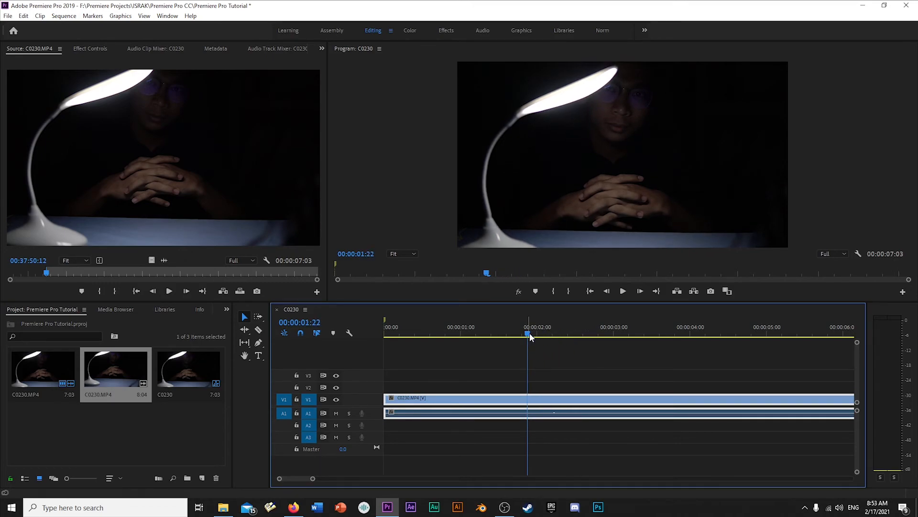
{"action": "key", "text": "c"}
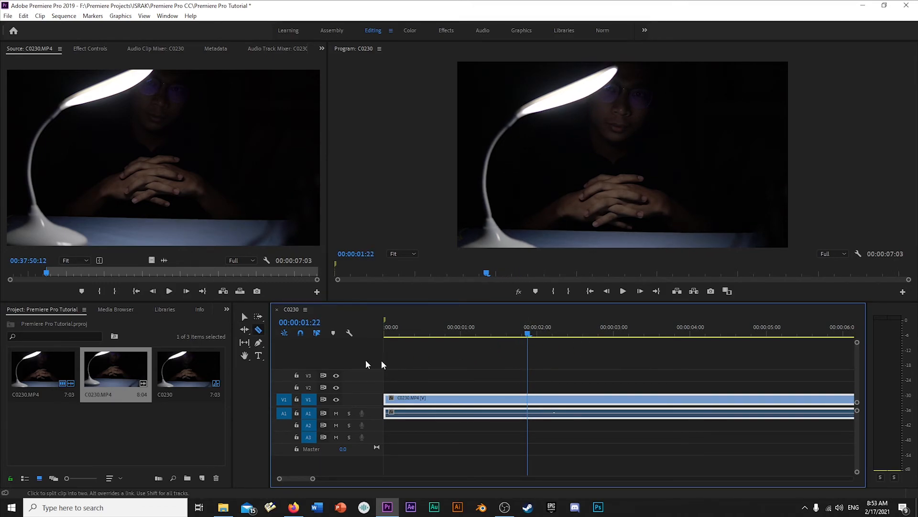
{"action": "key", "text": "v"}
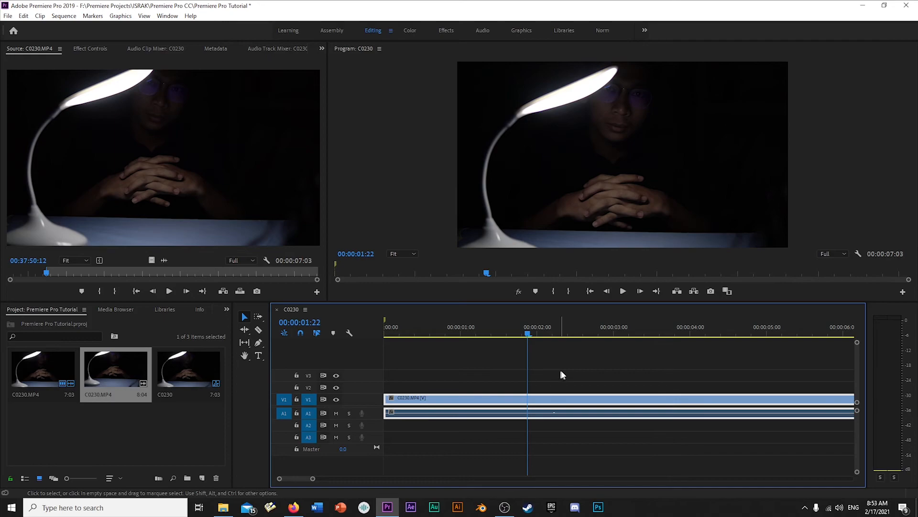
{"action": "left_click_drag", "start_coordinate": [530, 332], "coordinate": [510, 331]}
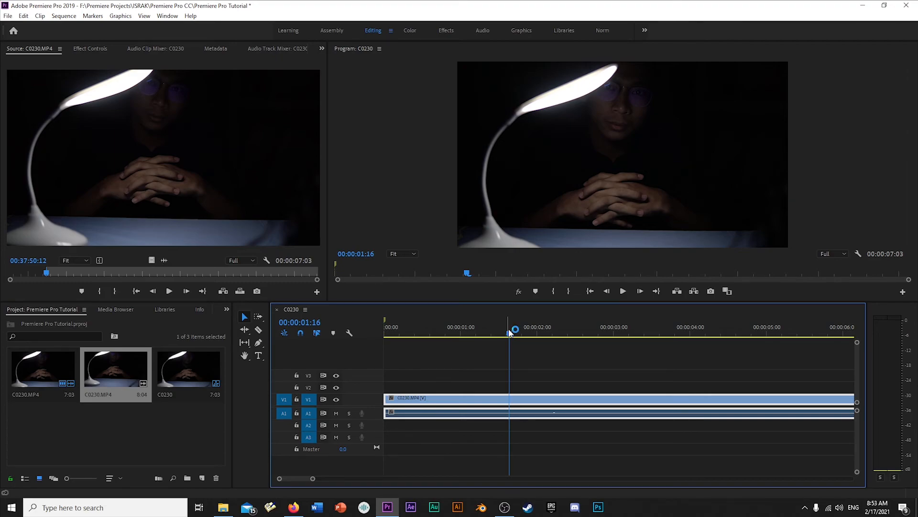
{"action": "mouse_move", "coordinate": [510, 332]}
{"action": "left_mouse_down"}
{"action": "mouse_move", "coordinate": [492, 339]}
{"action": "mouse_move", "coordinate": [512, 337]}
{"action": "mouse_move", "coordinate": [504, 349]}
{"action": "left_mouse_up"}
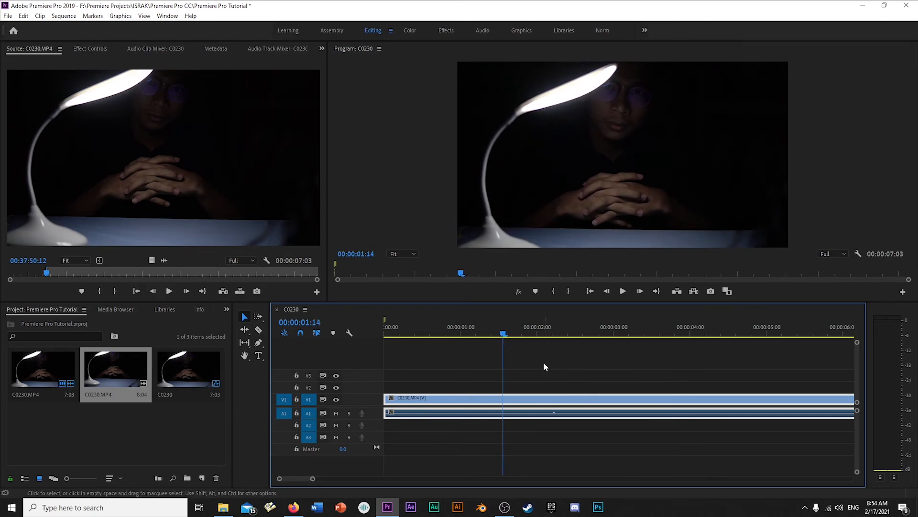
{"action": "left_click_drag", "start_coordinate": [503, 334], "coordinate": [468, 346]}
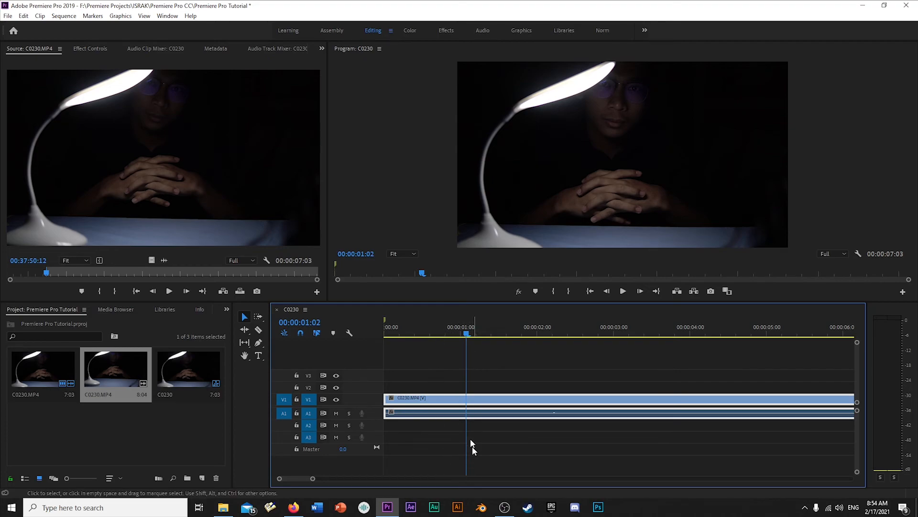
{"action": "key", "text": "Home"}
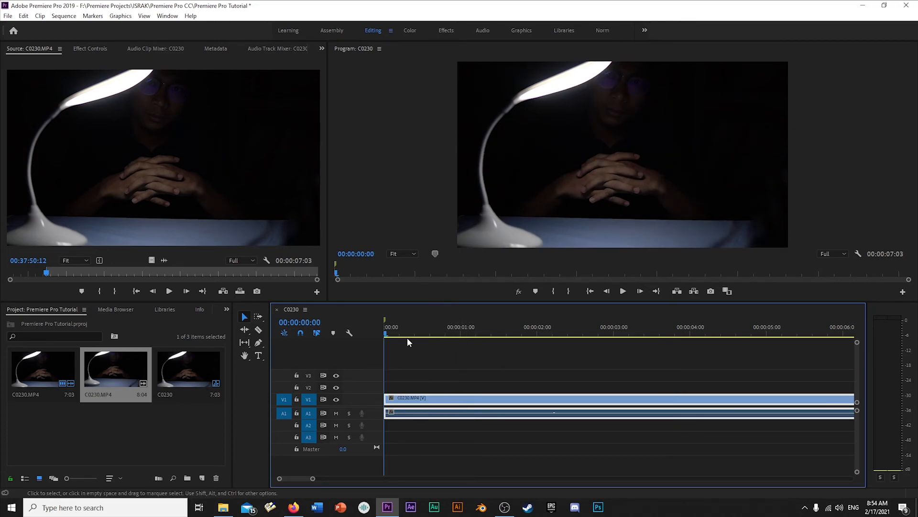
{"action": "left_click_drag", "start_coordinate": [385, 334], "coordinate": [368, 343]}
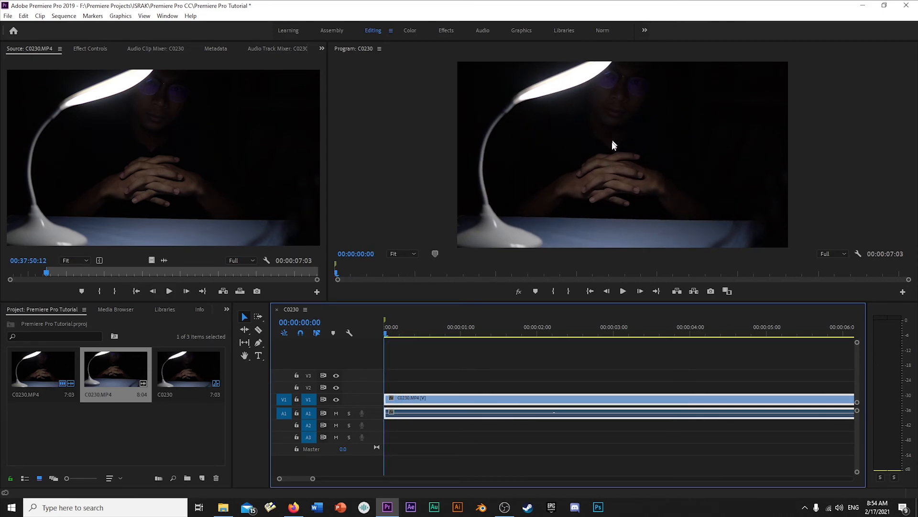
Split the timeline clip at the playhead with Add Edit, at 00:00:02:20 and at 00:00:04:15.
{"action": "left_click_drag", "start_coordinate": [384, 331], "coordinate": [580, 330]}
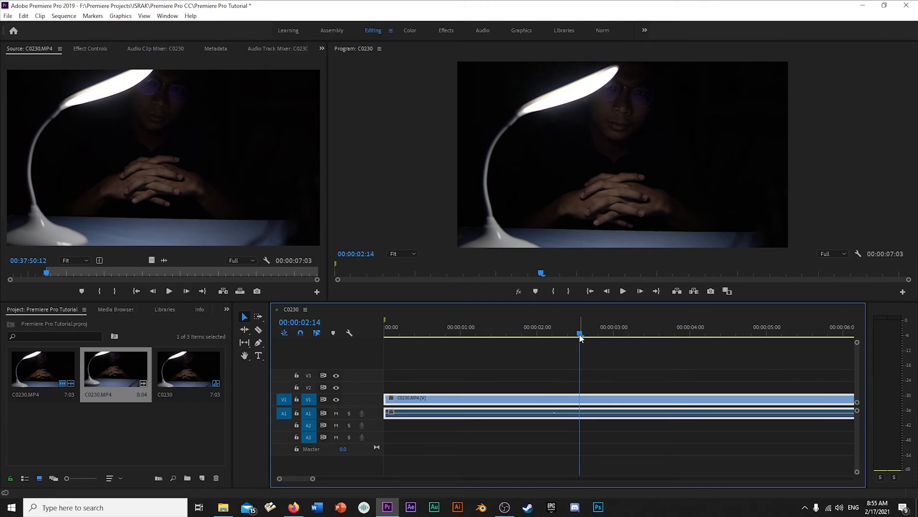
{"action": "left_click_drag", "start_coordinate": [580, 334], "coordinate": [597, 313]}
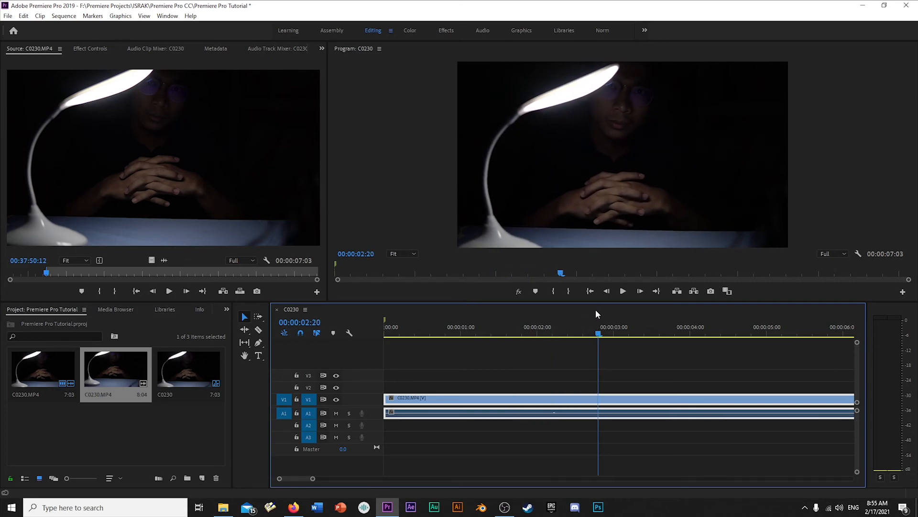
{"action": "double_click", "coordinate": [617, 403]}
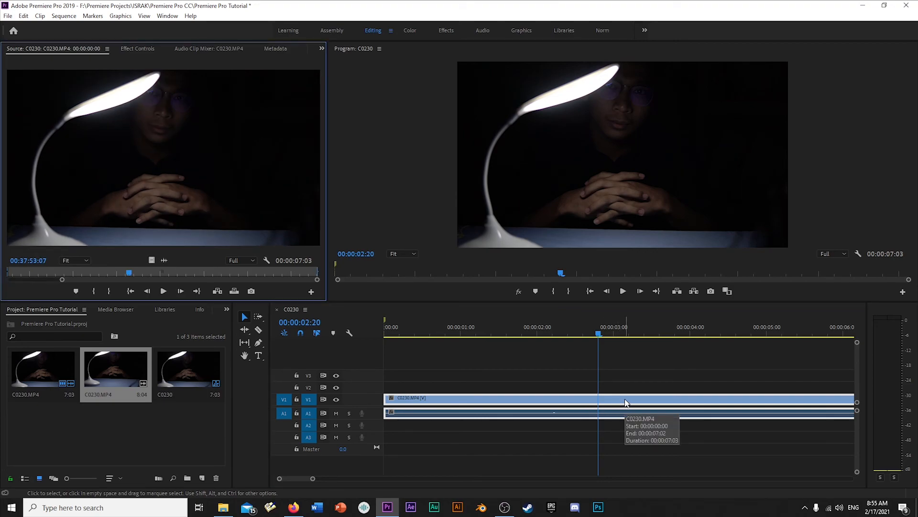
{"action": "key", "text": "ctrl+k"}
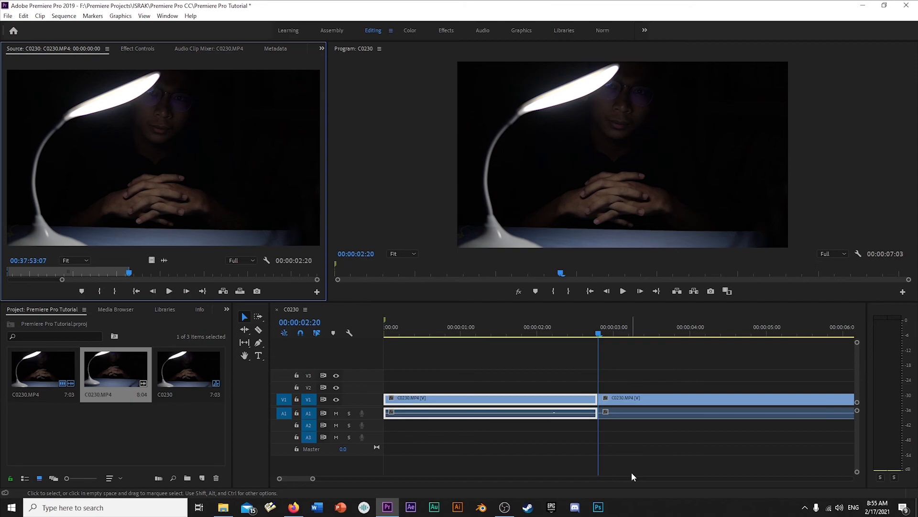
{"action": "left_click_drag", "start_coordinate": [600, 333], "coordinate": [738, 330]}
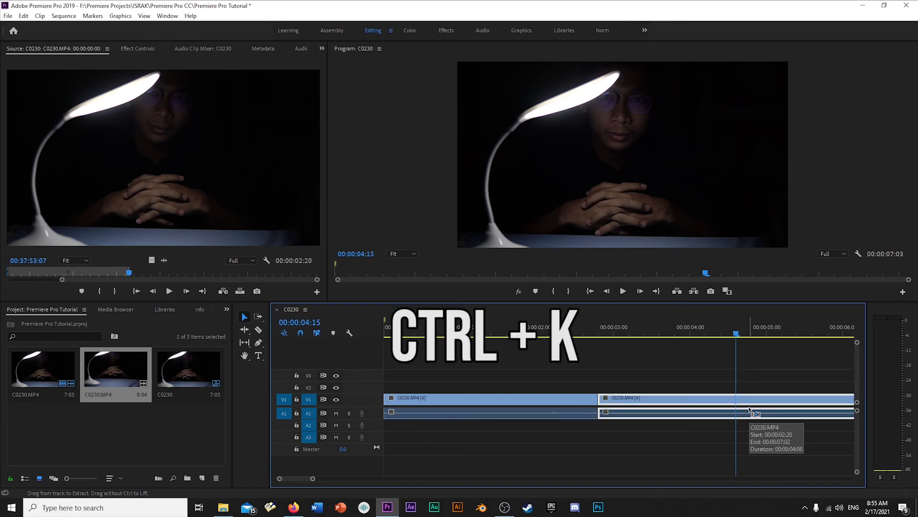
{"action": "key", "text": "ctrl+k"}
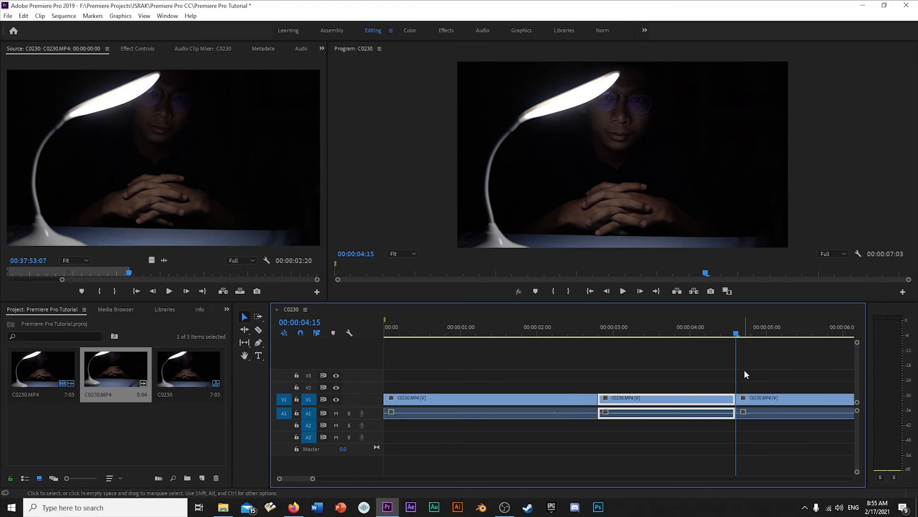
Delete the segment between the 00:00:02:20 and 00:00:04:15 cuts and move the last segment against the first.
{"action": "left_click_drag", "start_coordinate": [736, 332], "coordinate": [632, 340]}
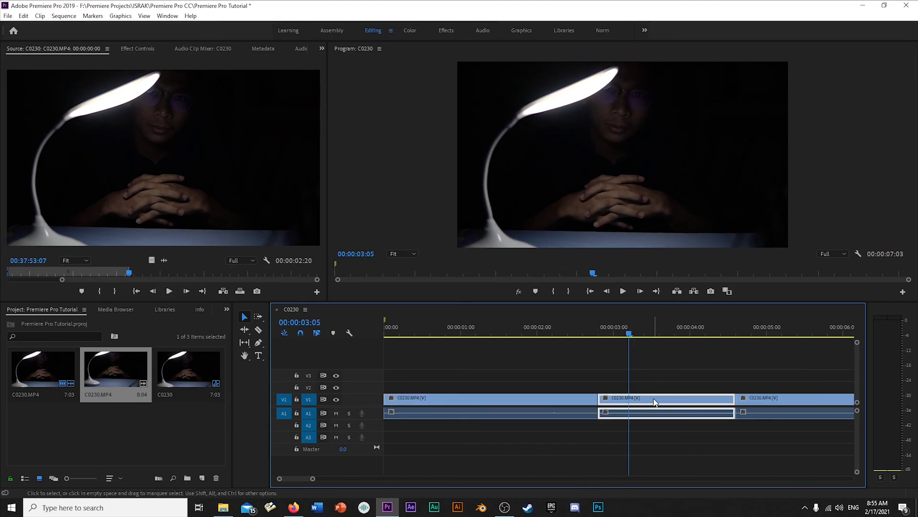
{"action": "key", "text": "Delete"}
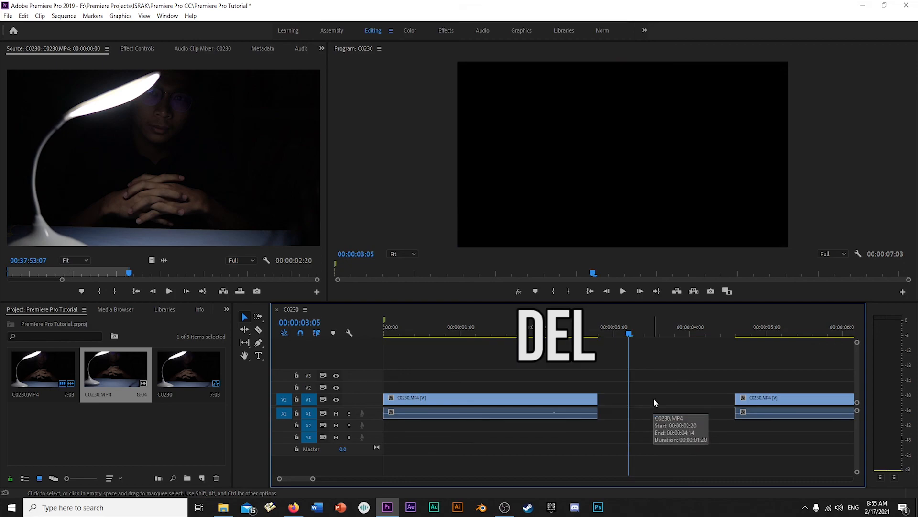
{"action": "left_click_drag", "start_coordinate": [788, 394], "coordinate": [653, 400]}
Play the sequence across the join from 00:00:02:15 to review the cut.
{"action": "left_click_drag", "start_coordinate": [623, 332], "coordinate": [583, 339]}
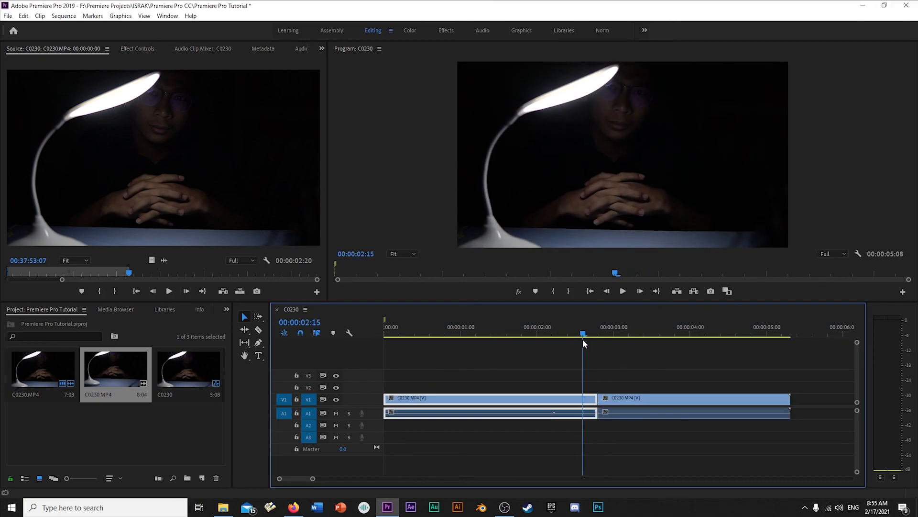
{"action": "key", "text": "space"}
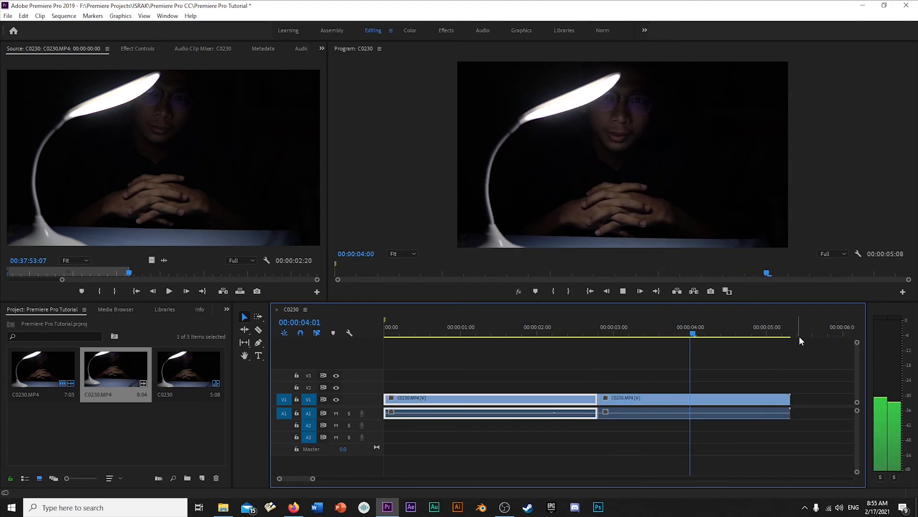
{"action": "key", "text": "space"}
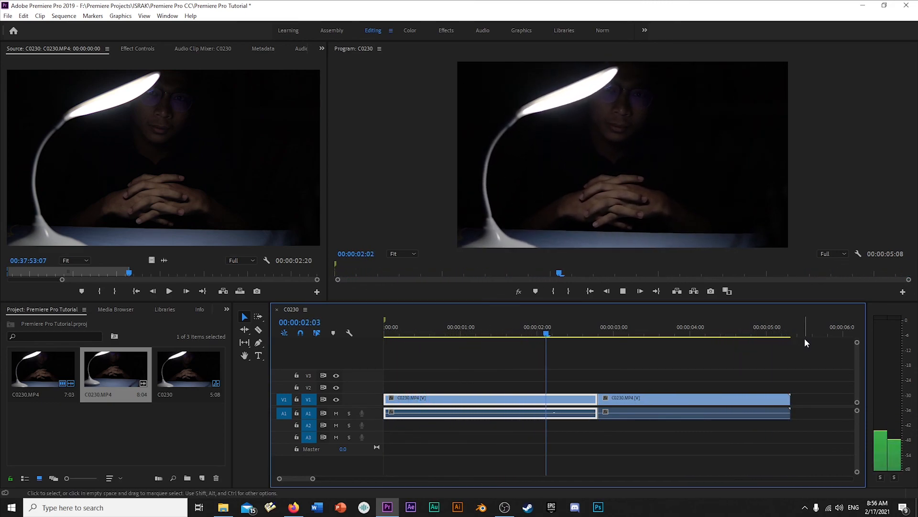
Undo the gap closing, the segment deletion and both Add Edit cuts on the timeline clip.
{"action": "key", "text": "ctrl+z"}
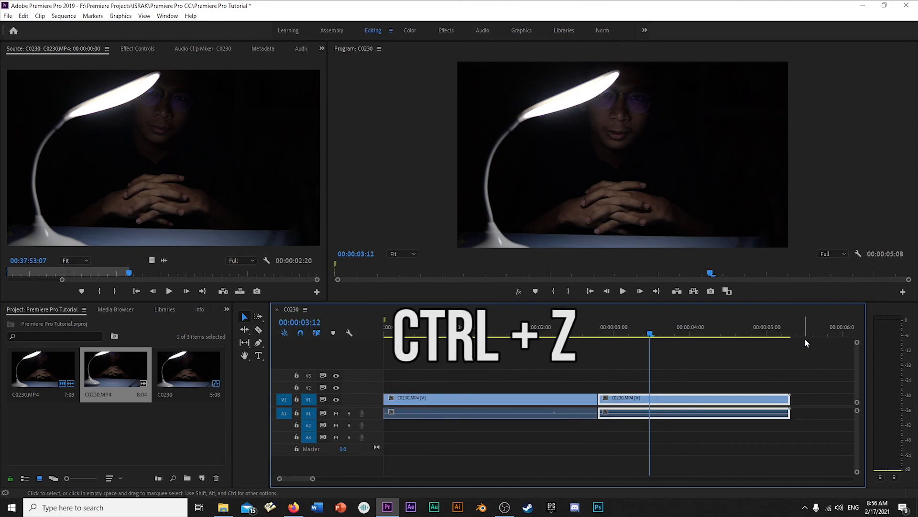
{"action": "key", "text": "ctrl+z"}
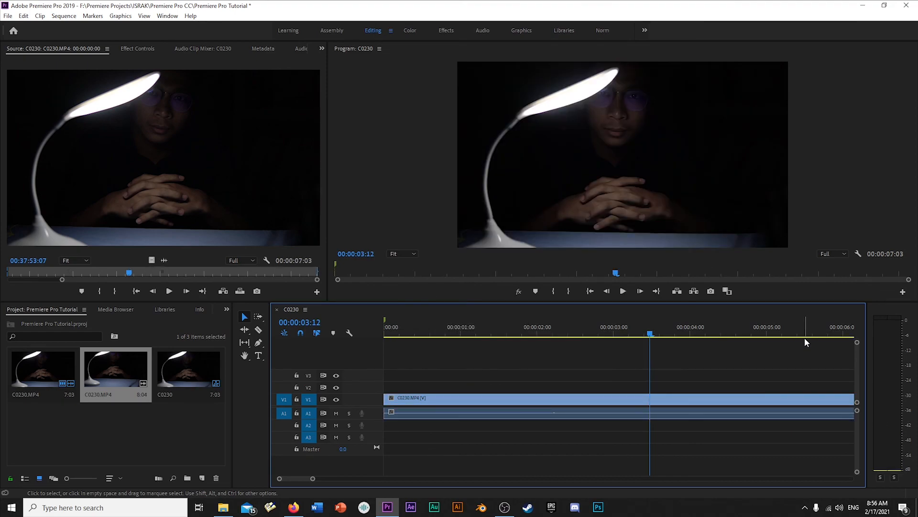